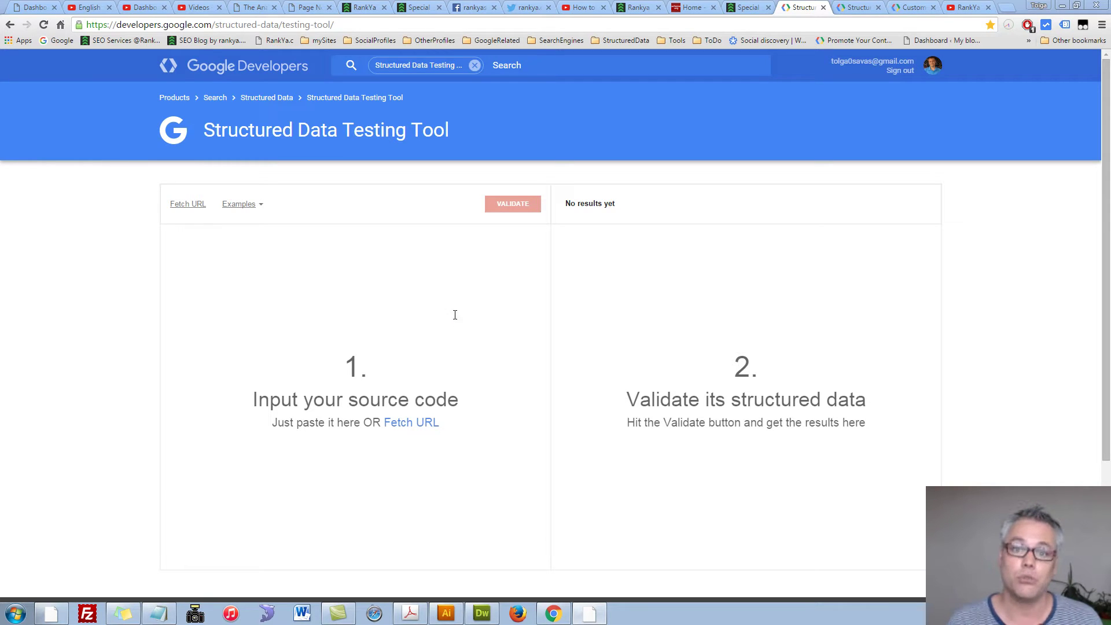
# Copy the web address of the 'Special Promotion for Fans of RankYa' post.
pyautogui.click(746, 10)
pyautogui.click(249, 25)
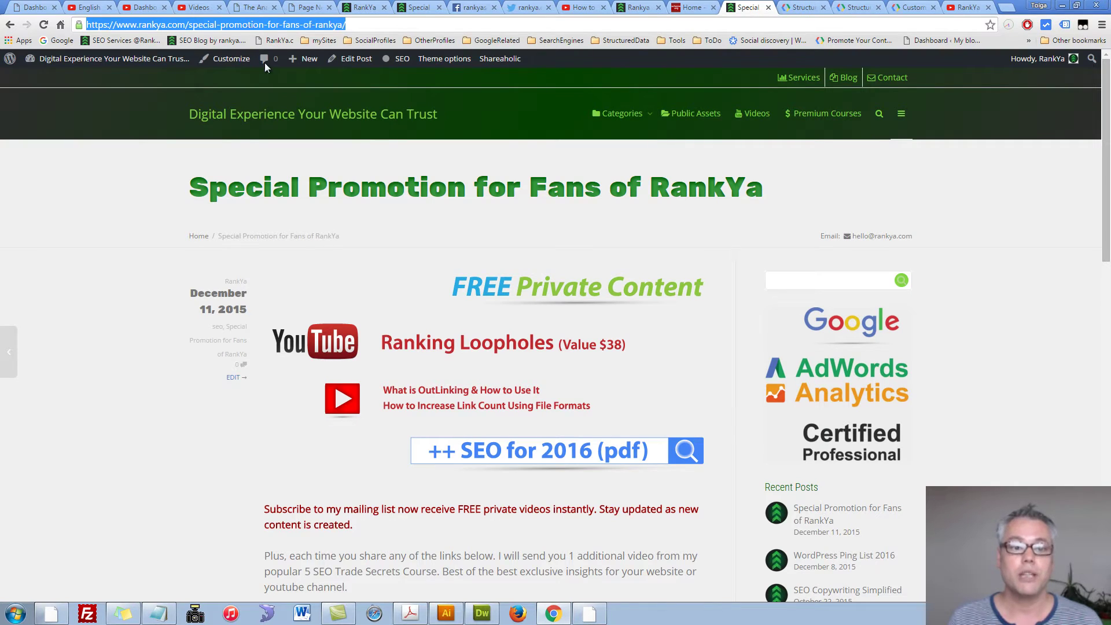
pyautogui.rightClick(249, 26)
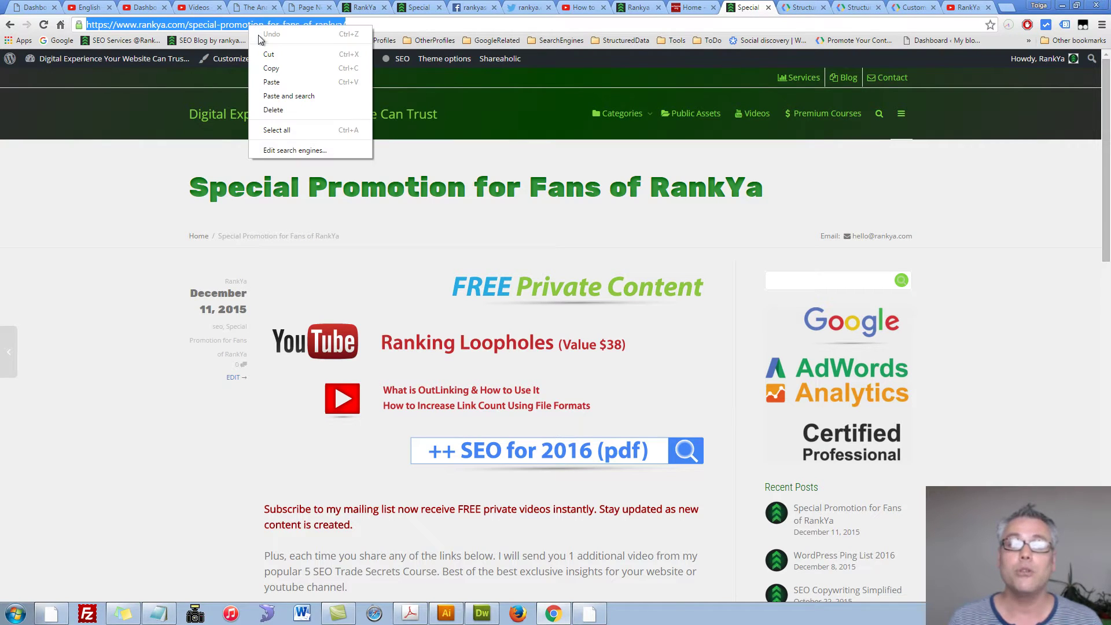
pyautogui.click(272, 68)
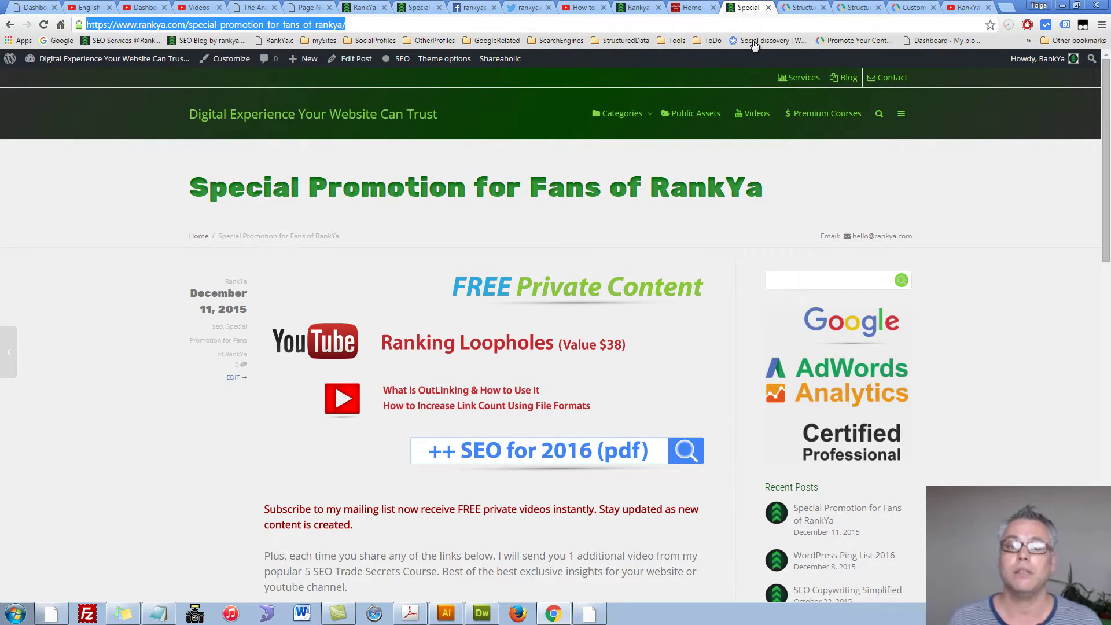
# Paste the promotion page URL into Fetch URL and run Fetch & Validate.
pyautogui.click(797, 8)
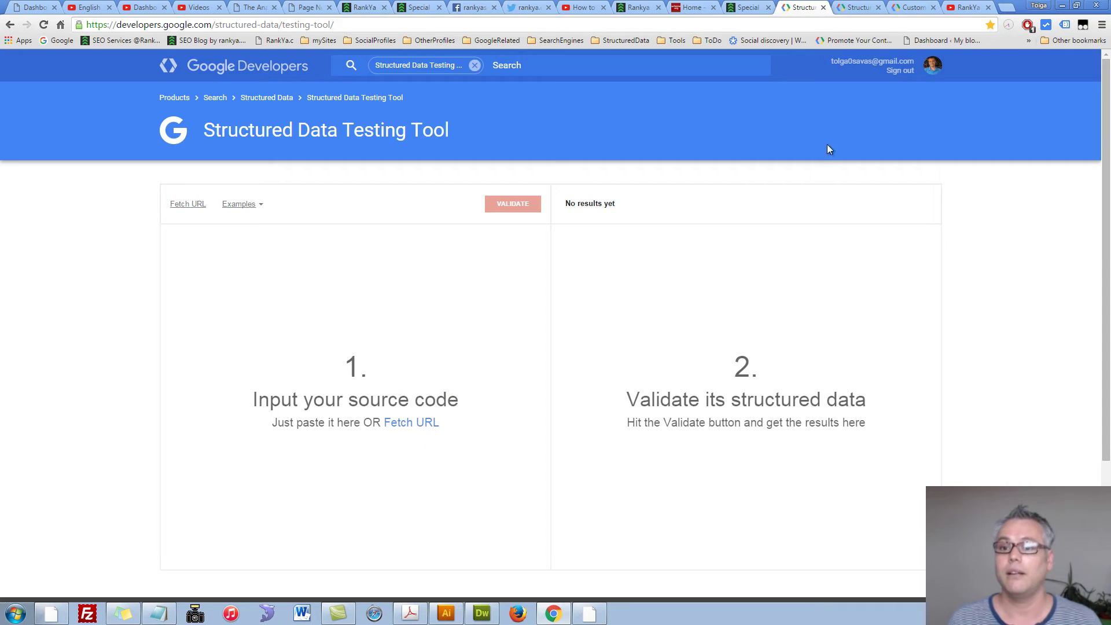
pyautogui.click(195, 208)
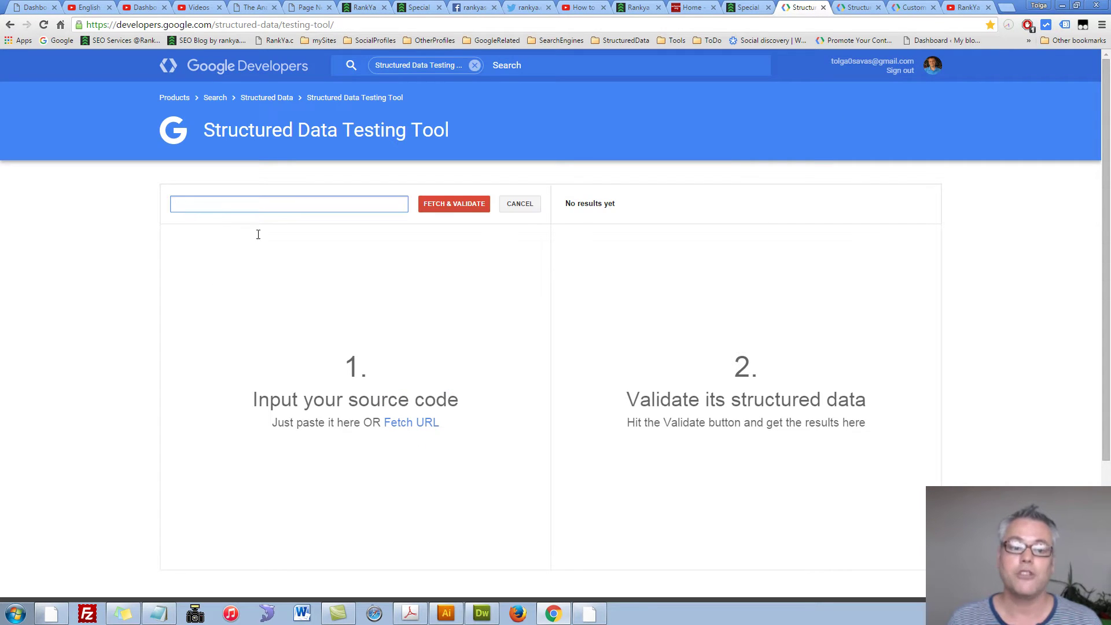
pyautogui.rightClick(198, 206)
pyautogui.click(250, 287)
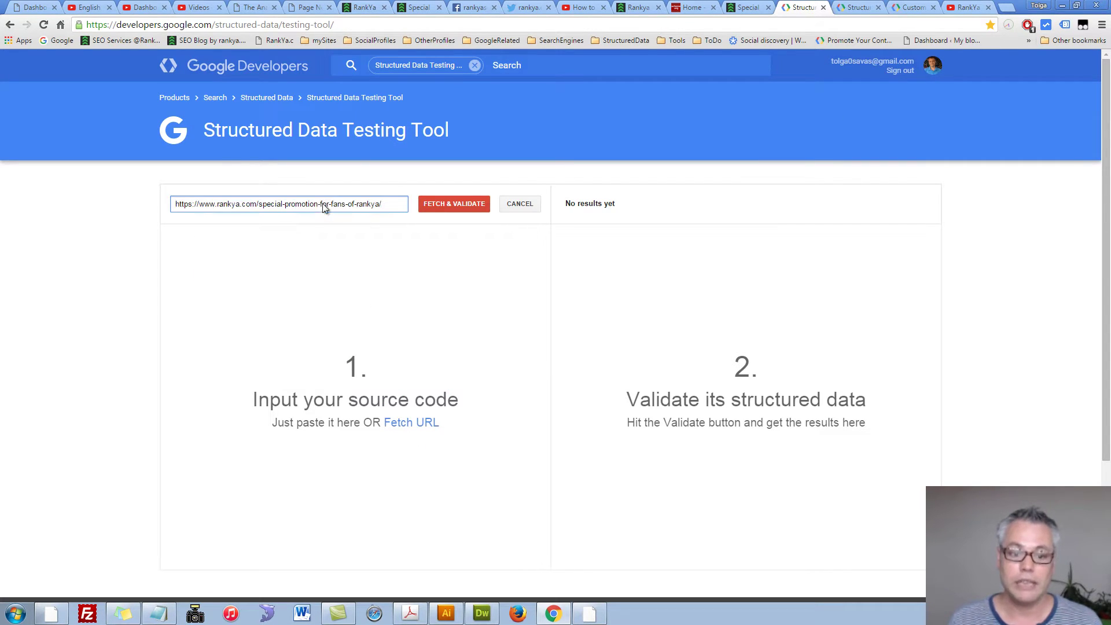
pyautogui.click(445, 204)
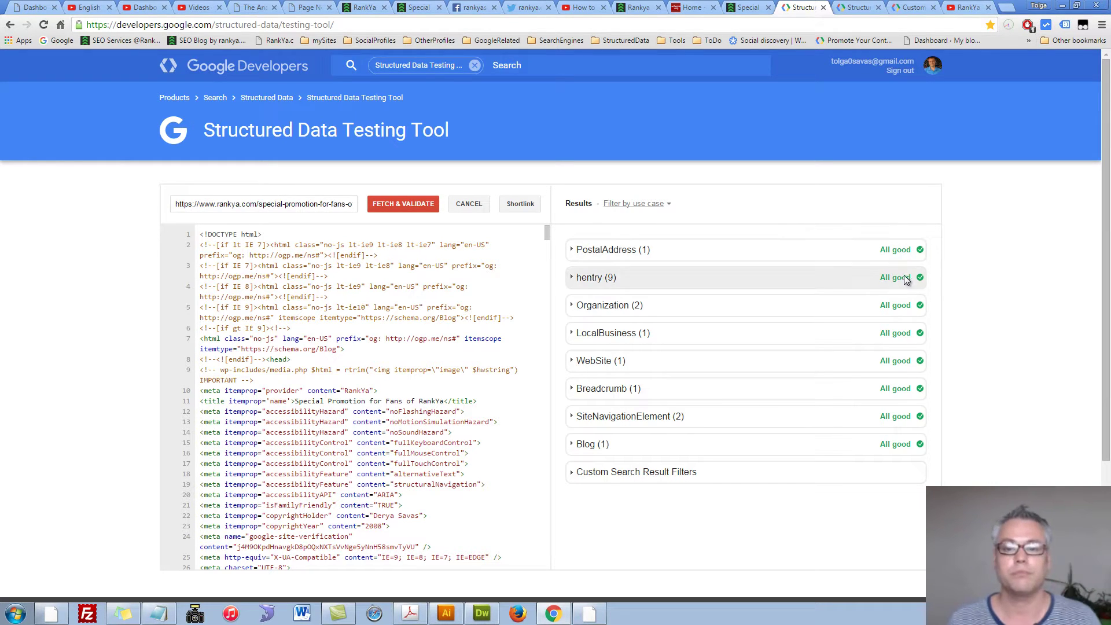
# Return to the RankYa 'Special Promotion for Fans of RankYa' post in the browser.
pyautogui.click(748, 8)
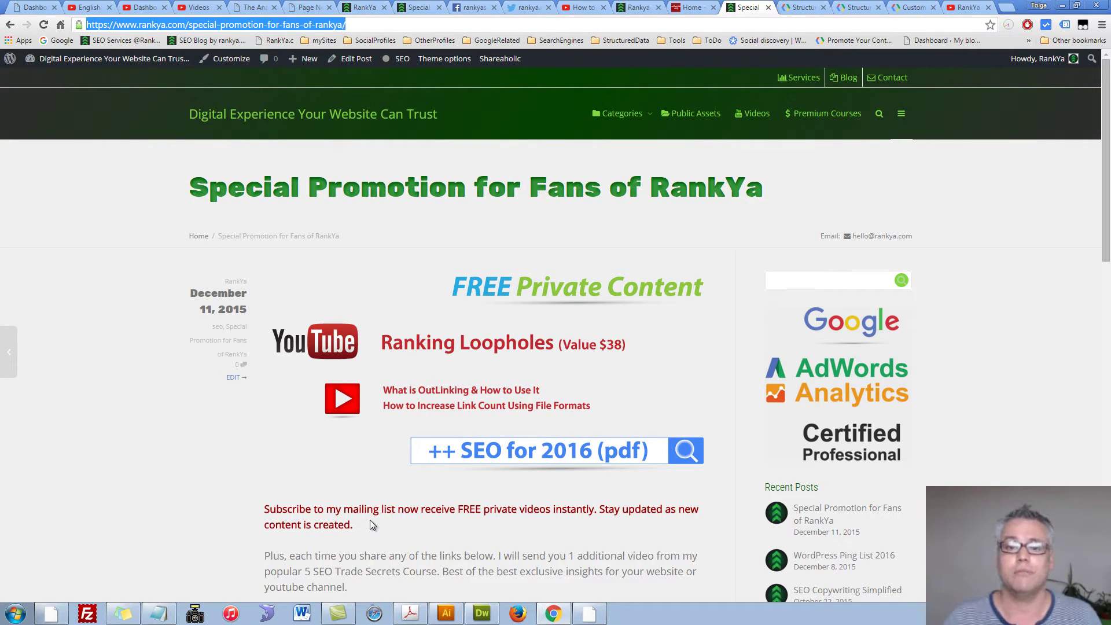
pyautogui.rightClick(509, 478)
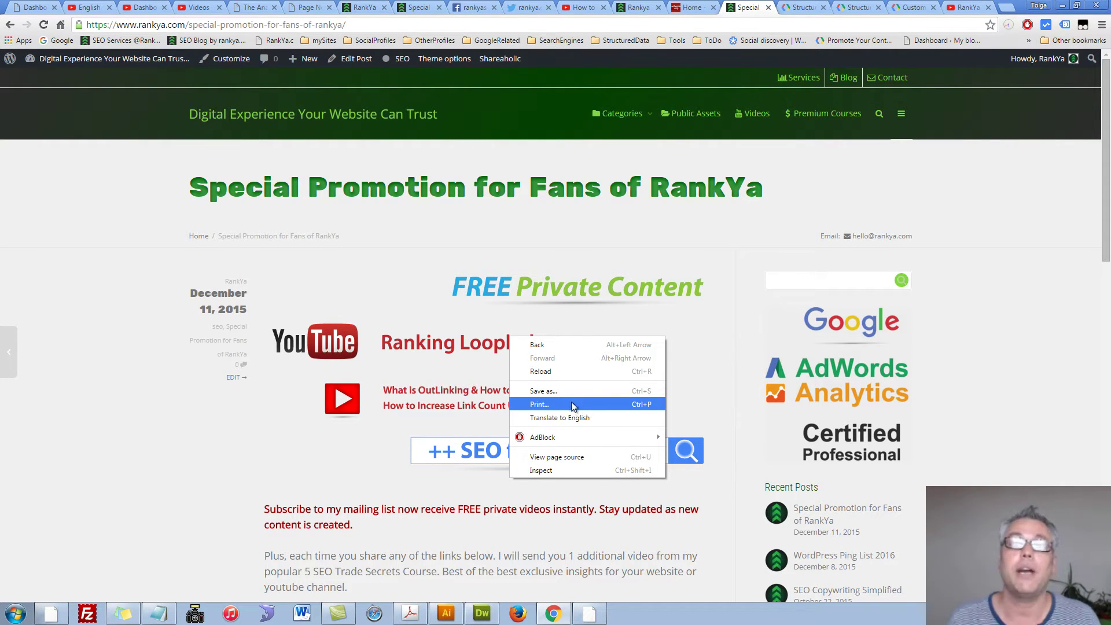
pyautogui.click(363, 529)
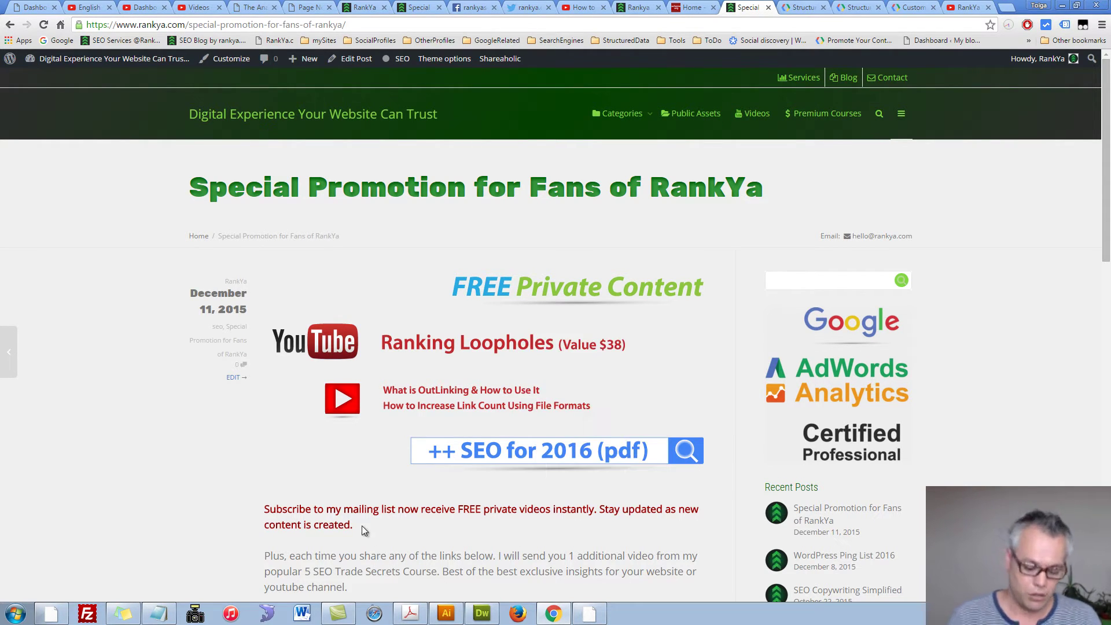
# View the promotion page's source (Ctrl+U) and copy the entire HTML.
pyautogui.hotkey('ctrl', 'u')
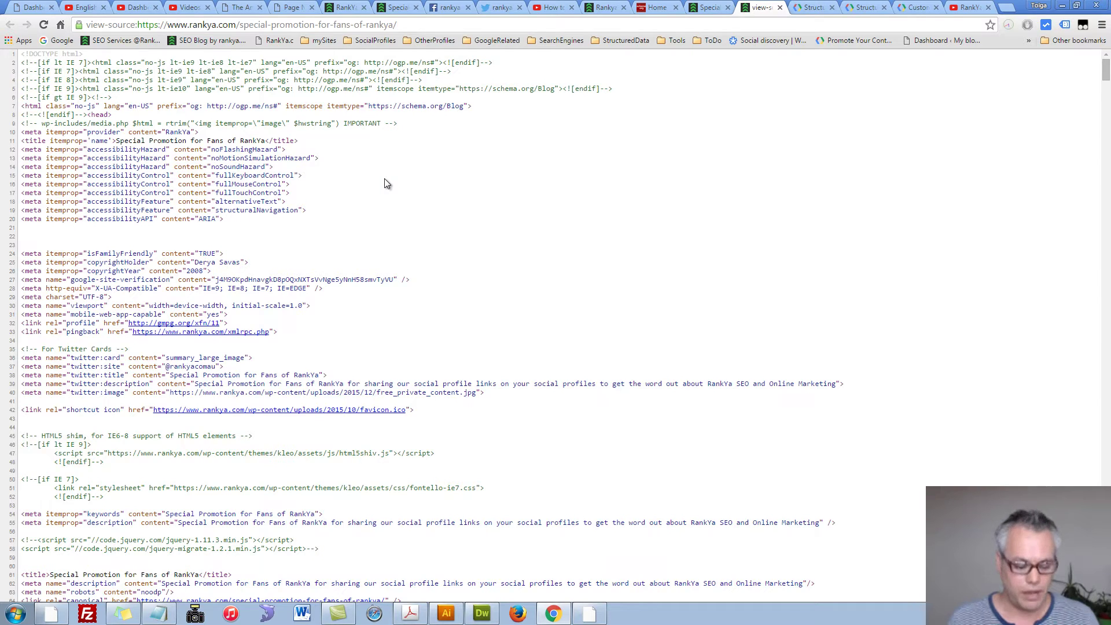
pyautogui.hotkey('ctrl', 'a')
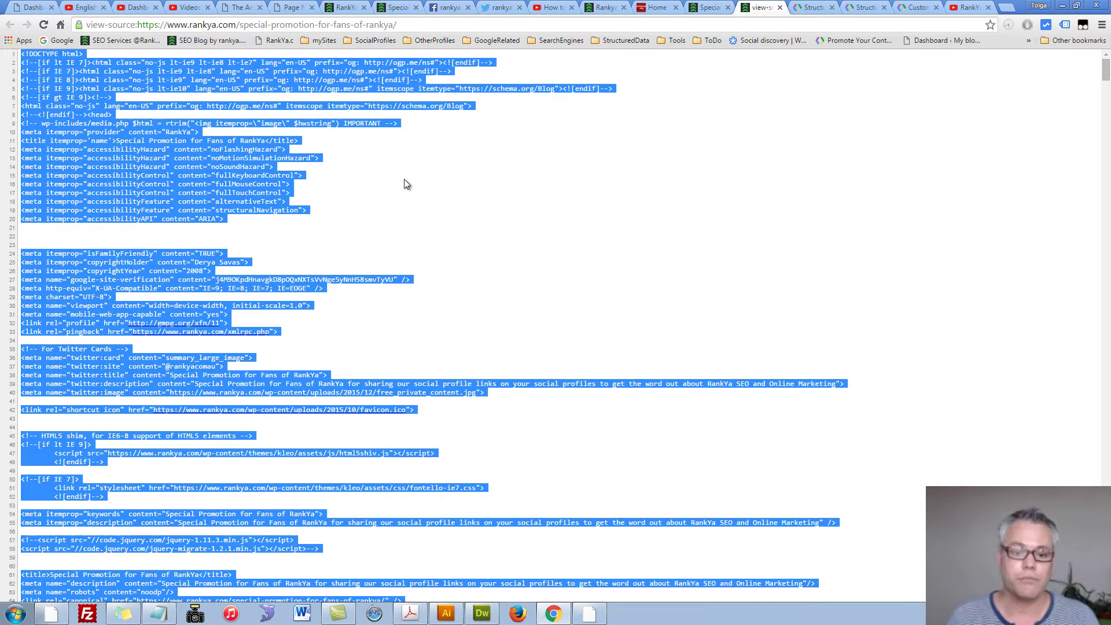
pyautogui.rightClick(400, 176)
pyautogui.click(423, 184)
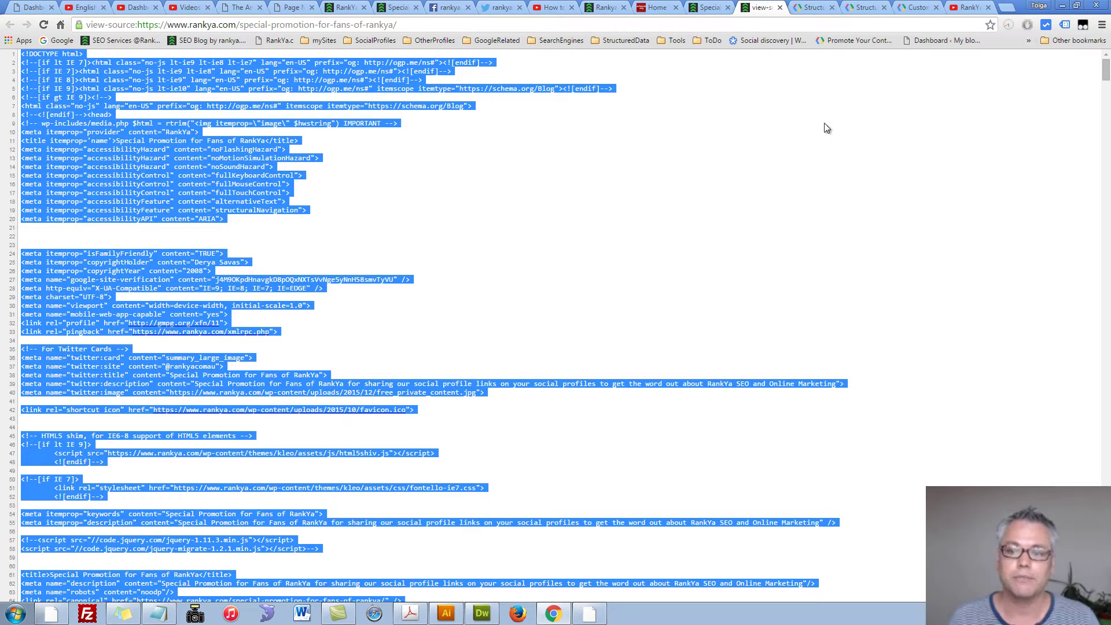
# Paste the copied page HTML into the tester's code input and validate it.
pyautogui.click(863, 7)
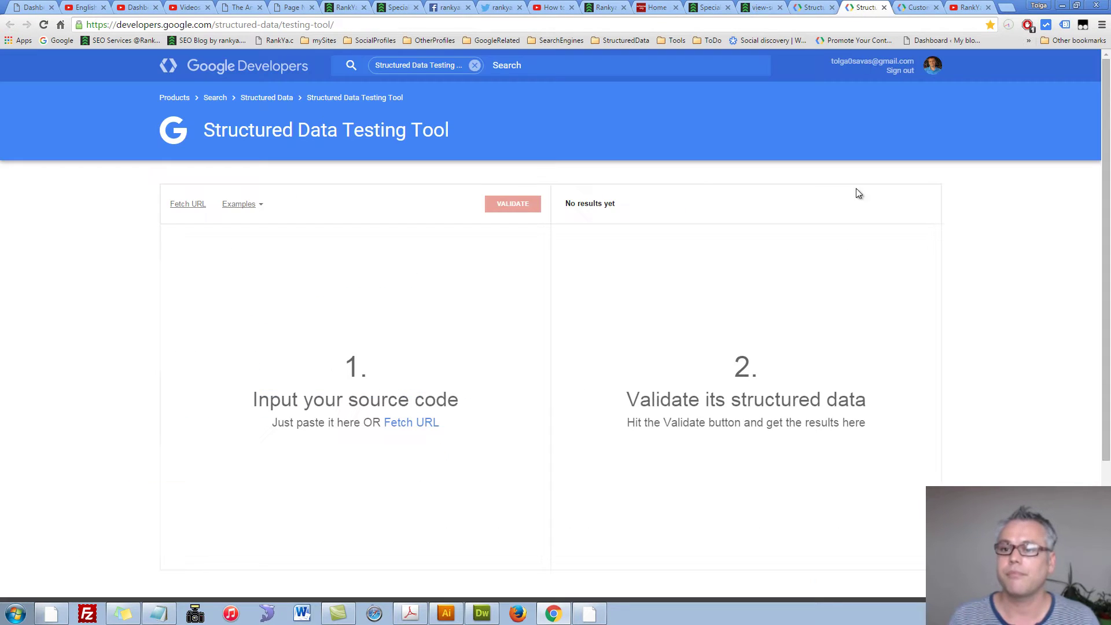
pyautogui.click(257, 25)
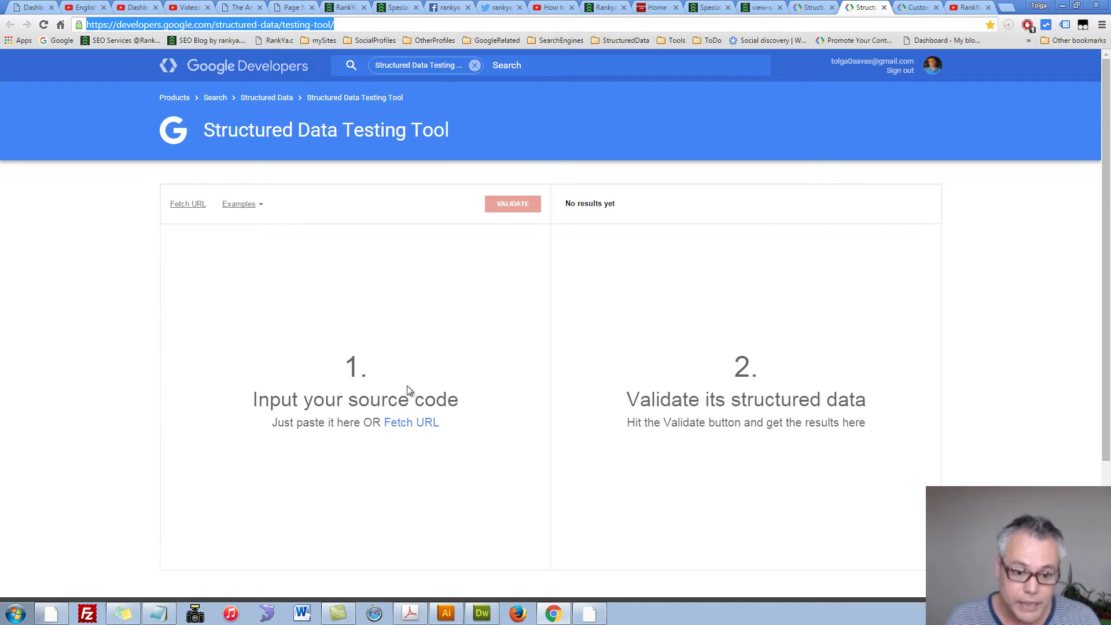
pyautogui.click(313, 270)
pyautogui.rightClick(300, 255)
pyautogui.click(328, 322)
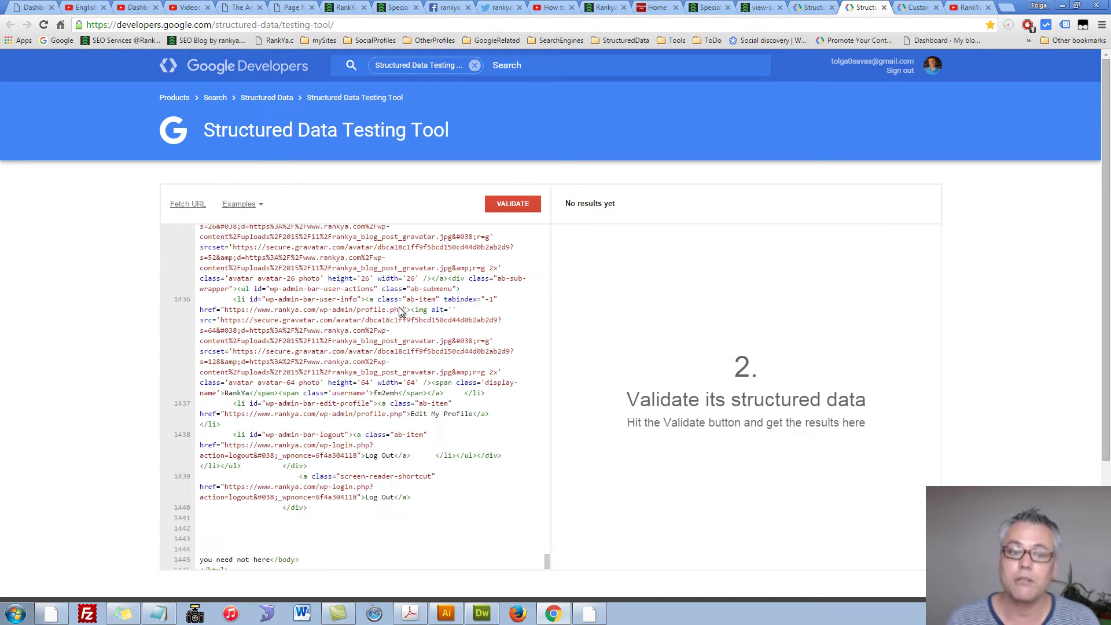
pyautogui.click(497, 206)
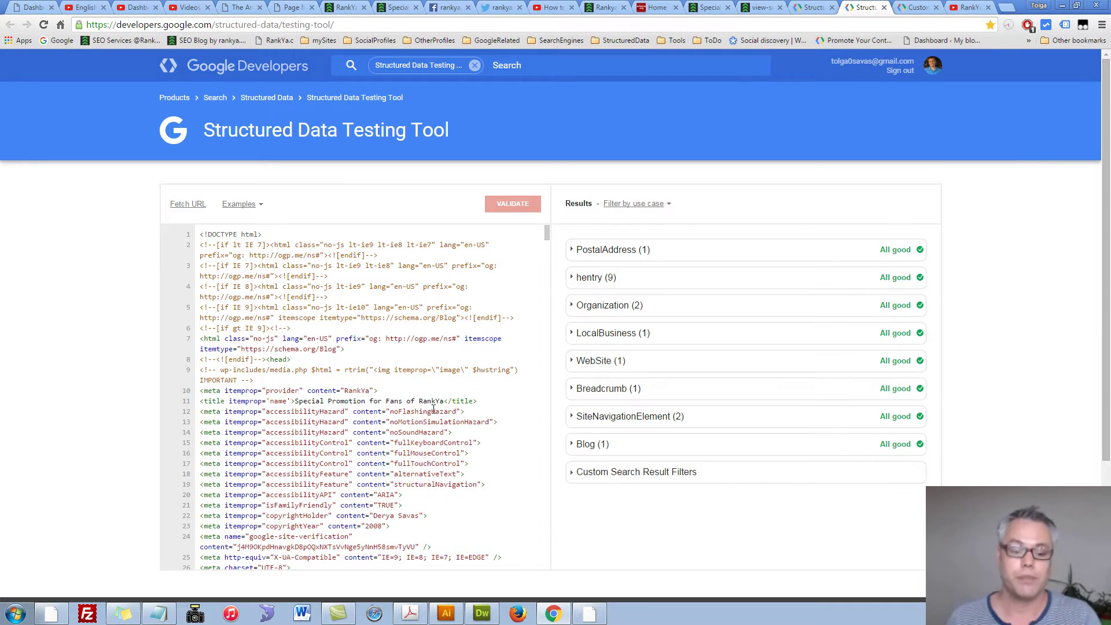
# Inspect the LocalBusiness, Organization and hentry results, then jump to LocalBusiness's name markup on line 1142.
pyautogui.scroll(-10, 426, 415)
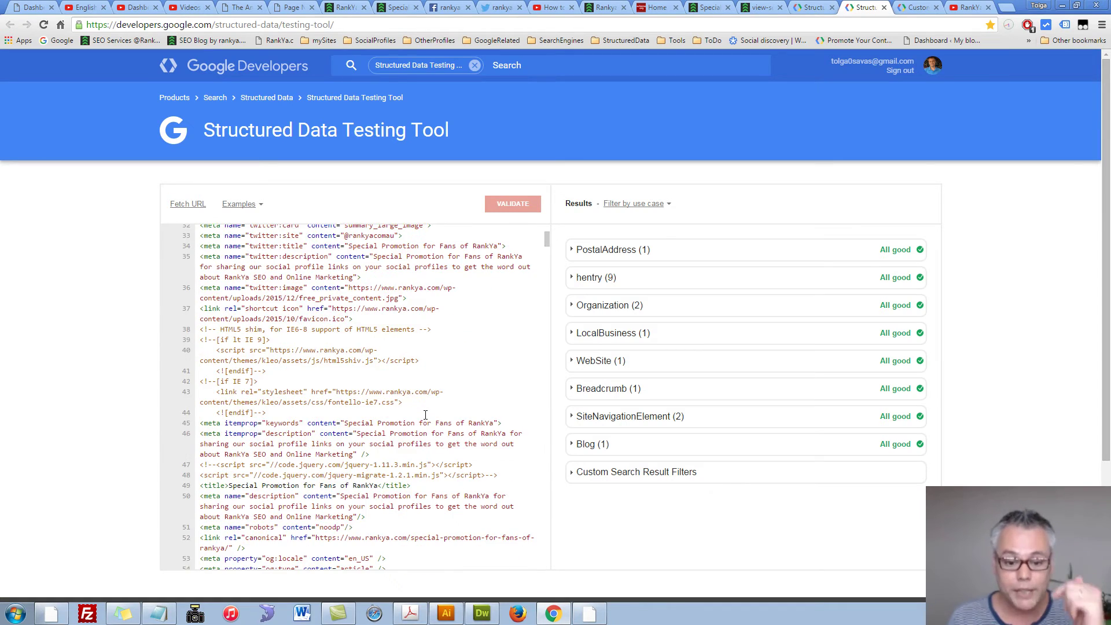
pyautogui.scroll(-7, 426, 416)
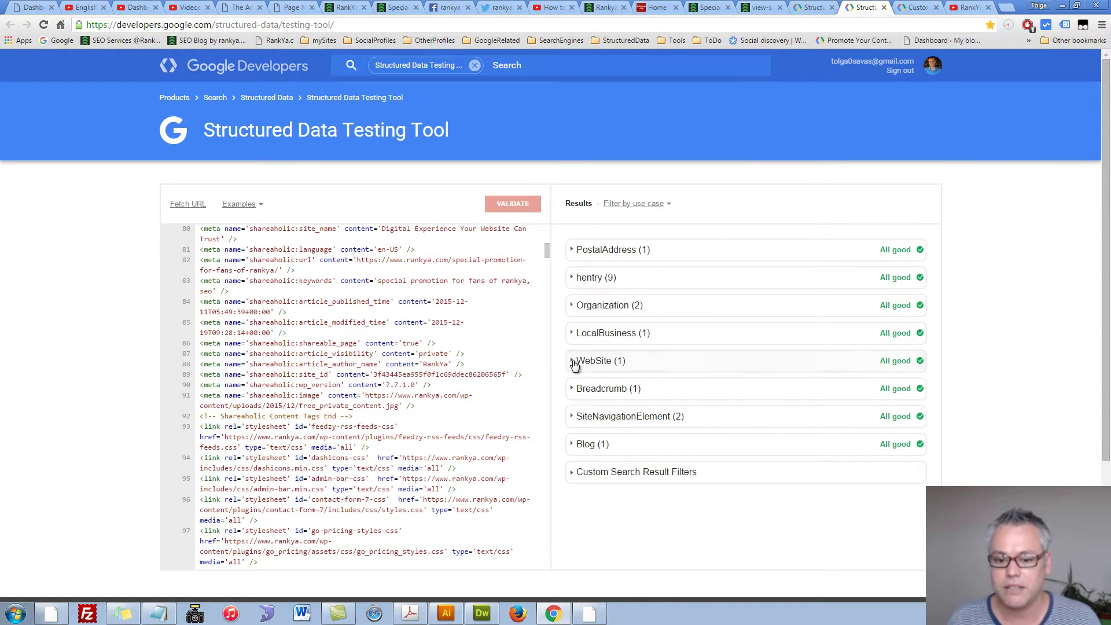
pyautogui.click(572, 335)
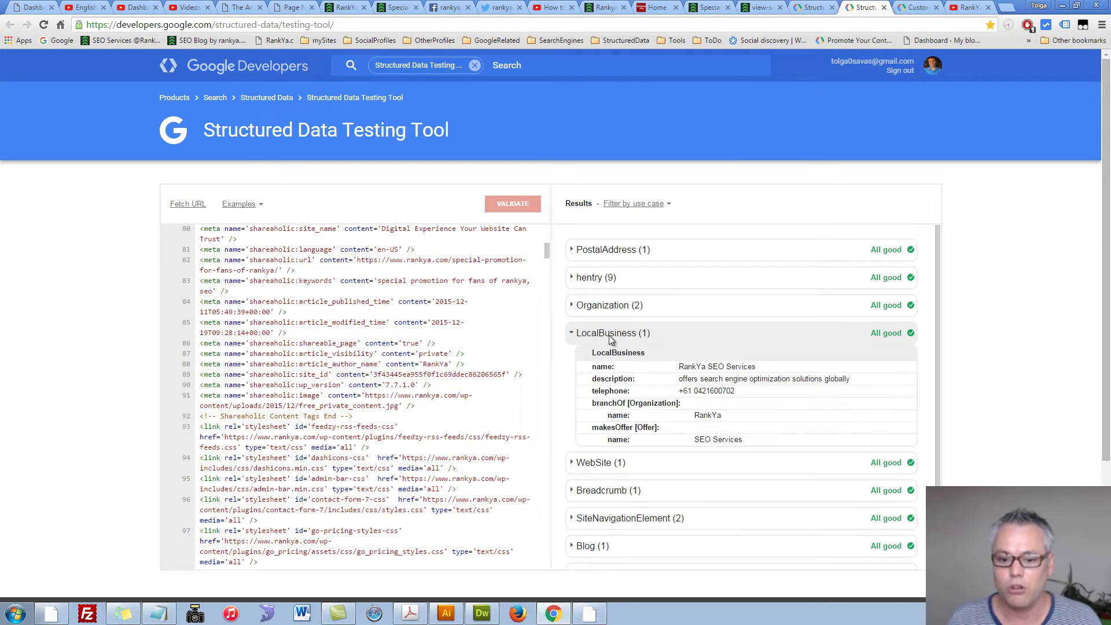
pyautogui.click(573, 307)
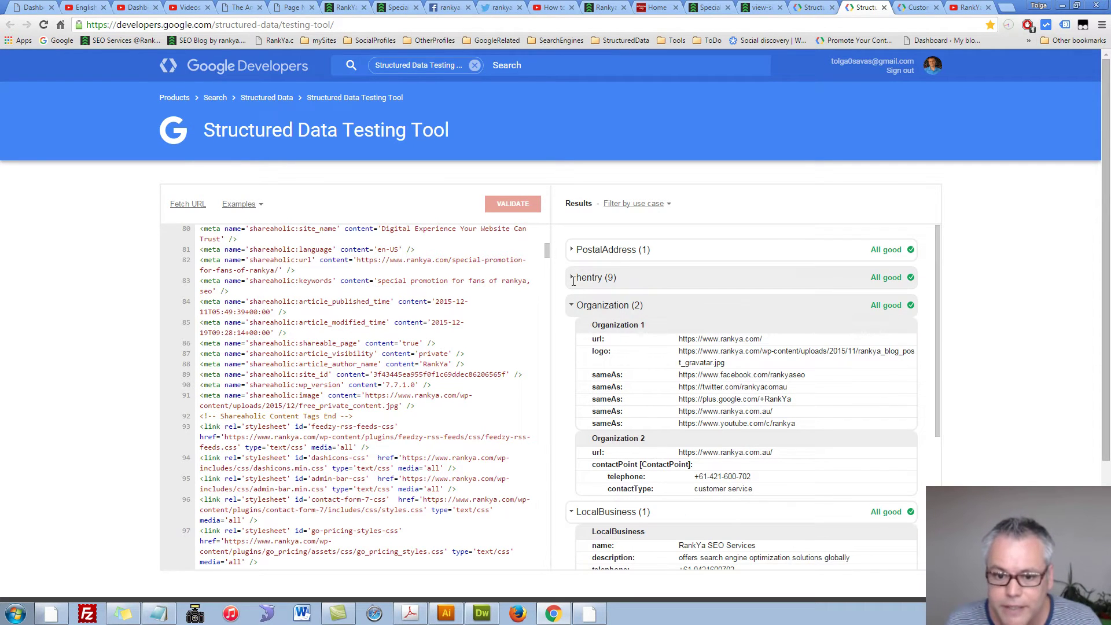
pyautogui.click(573, 280)
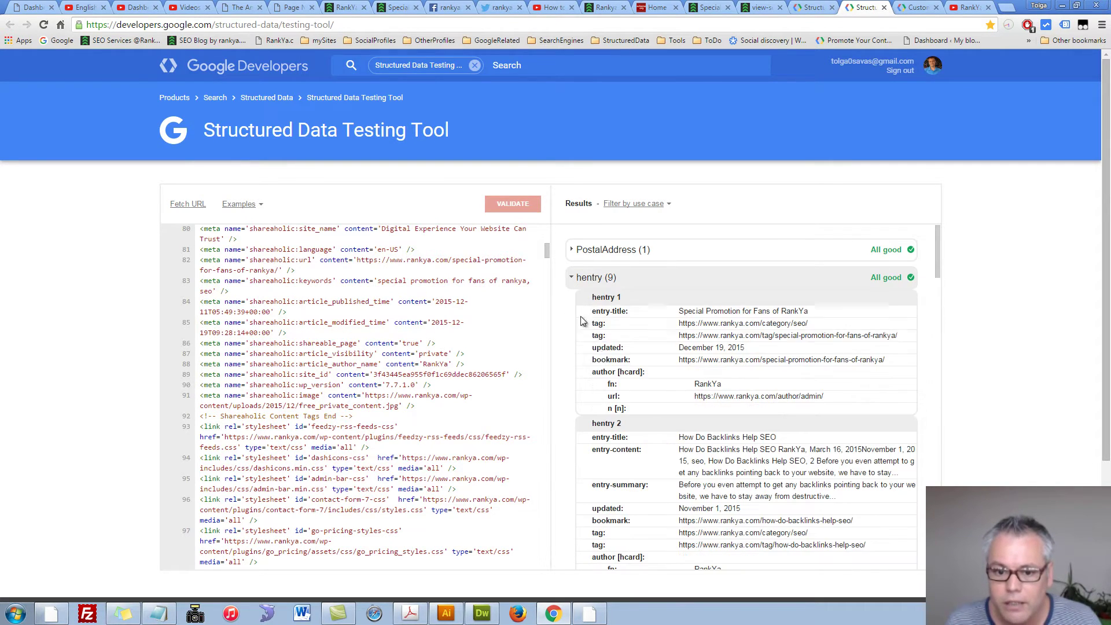
pyautogui.click(573, 281)
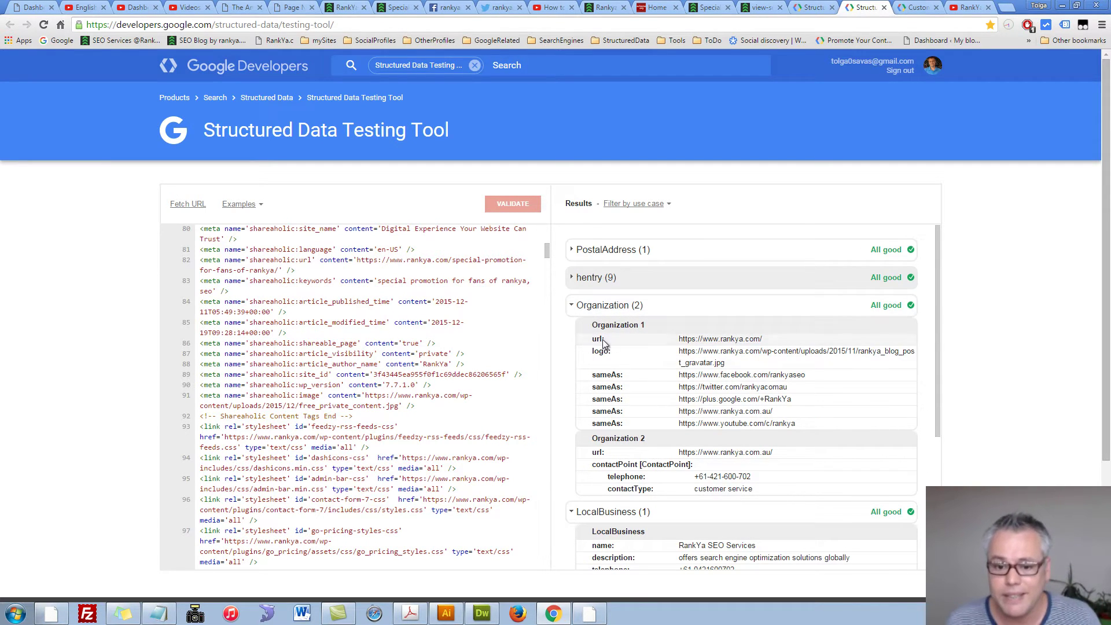
pyautogui.click(574, 305)
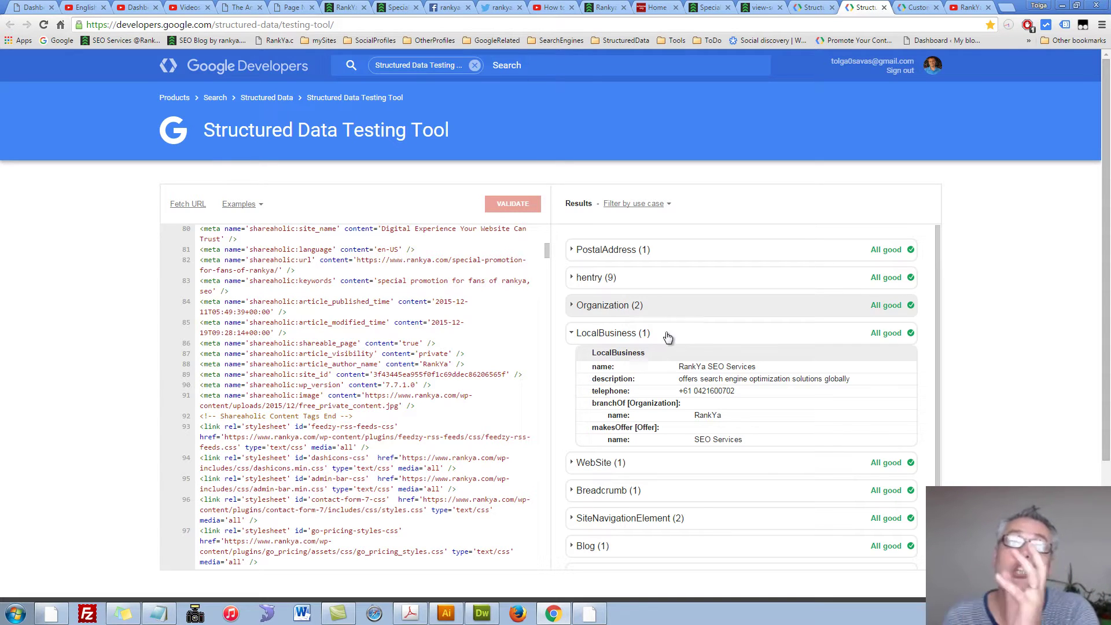
pyautogui.click(614, 370)
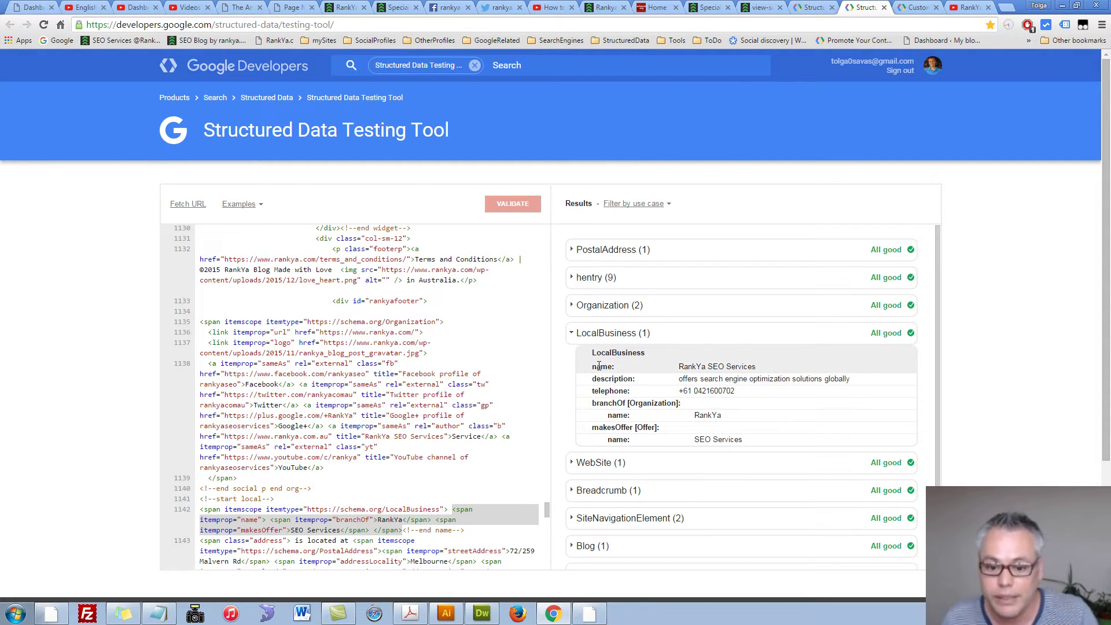
# Change line 1142's type from LocalBusiness to Offer and revalidate, producing 3 Offer errors.
pyautogui.doubleClick(405, 510)
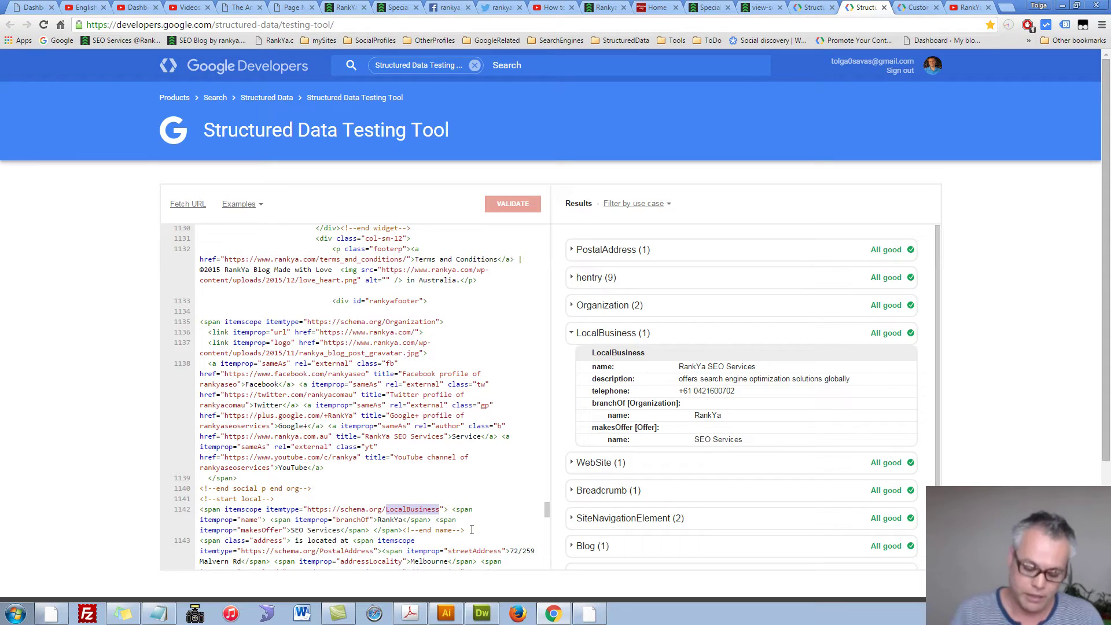
pyautogui.write('Offer')
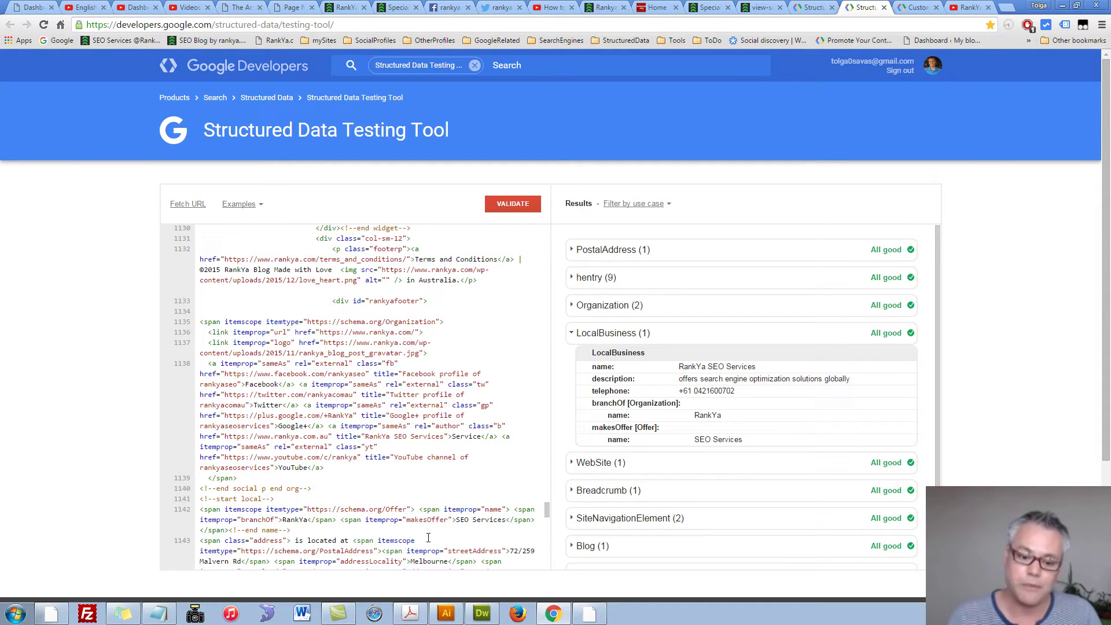
pyautogui.doubleClick(393, 510)
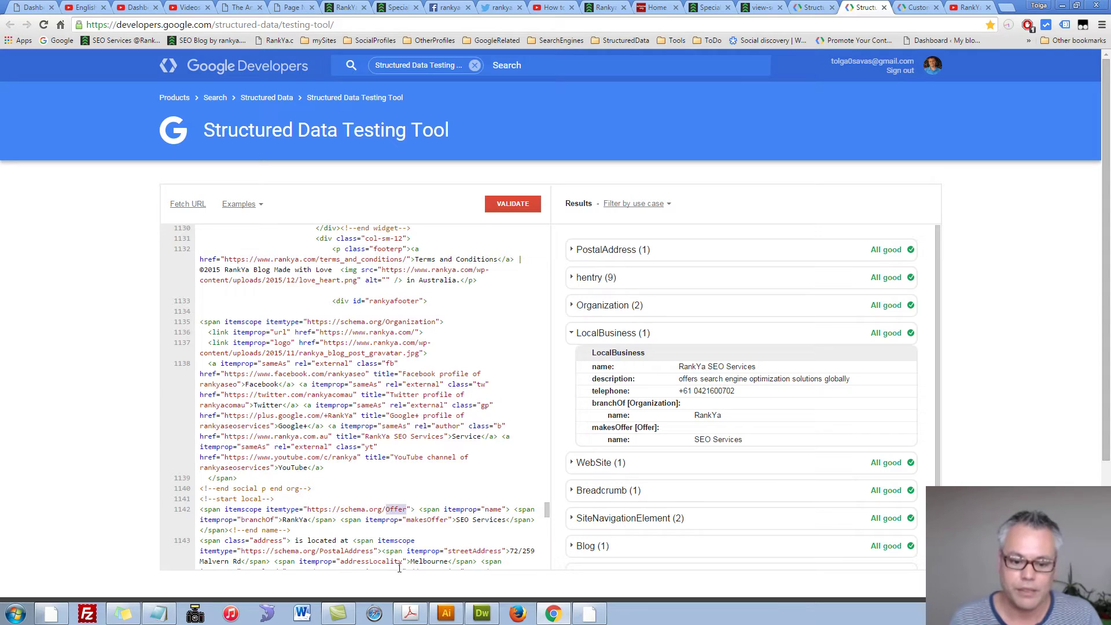
pyautogui.click(513, 204)
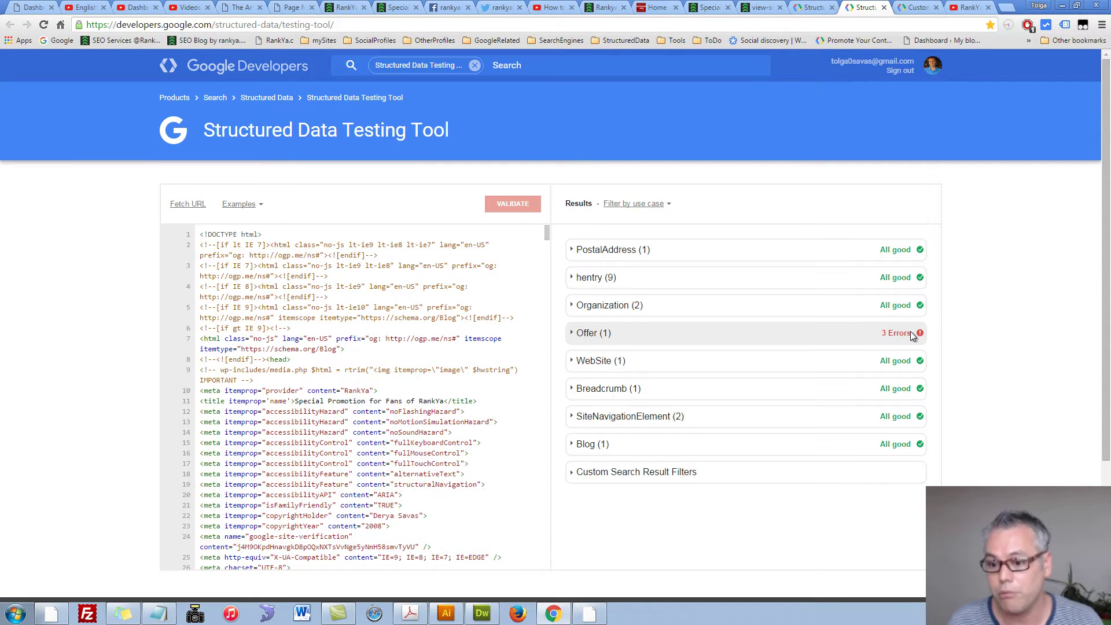
# Expand Offer (1) and read why branchOf is not valid for type Offer.
pyautogui.click(573, 334)
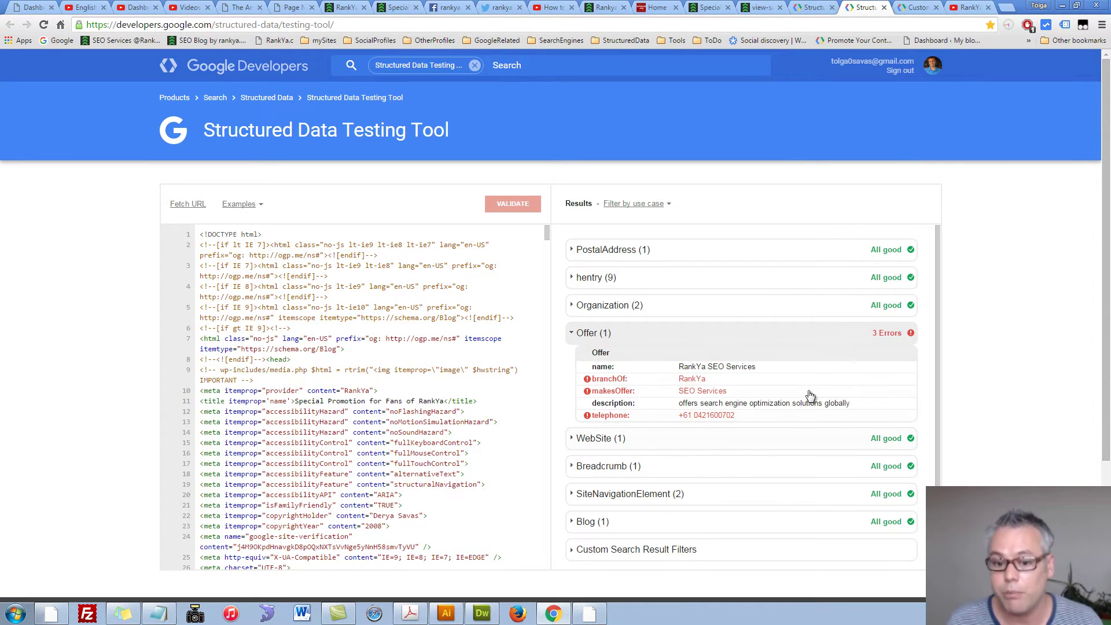
pyautogui.click(616, 380)
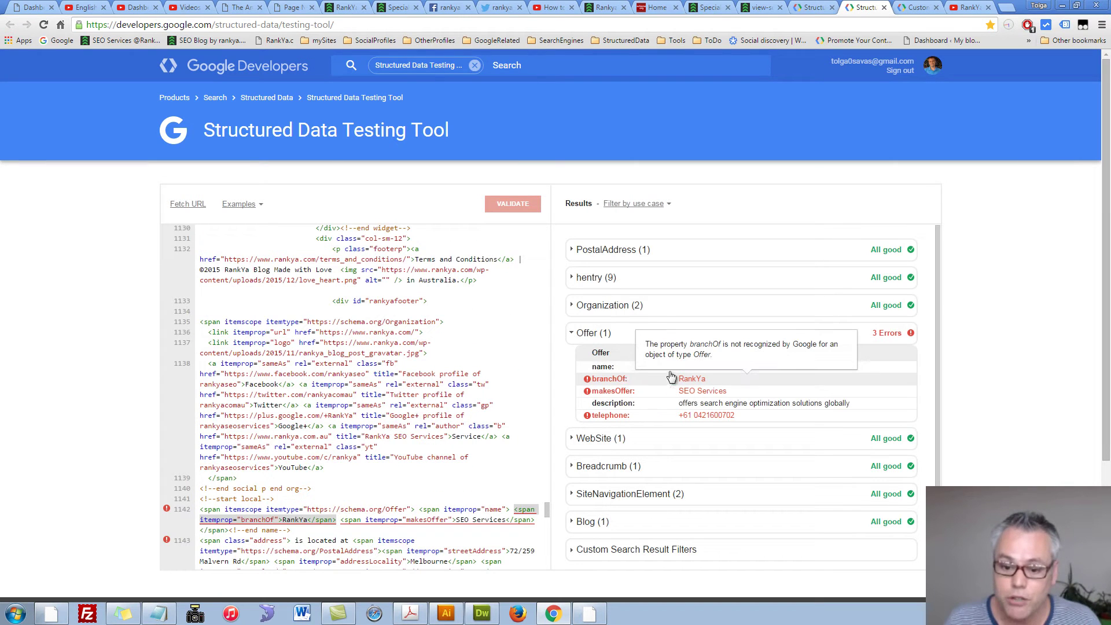
pyautogui.moveTo(690, 344)
pyautogui.mouseDown()
pyautogui.moveTo(840, 345)
pyautogui.moveTo(690, 355)
pyautogui.mouseUp()
pyautogui.doubleClick(700, 356)
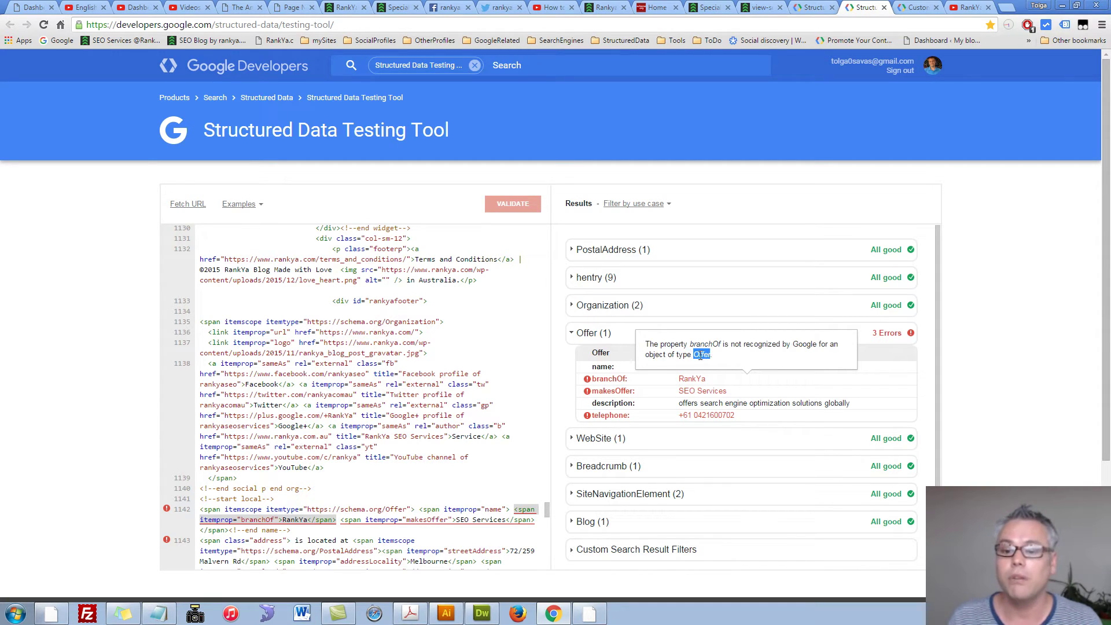
pyautogui.doubleClick(388, 511)
pyautogui.moveTo(308, 509); pyautogui.dragTo(408, 512)
pyautogui.rightClick(381, 511)
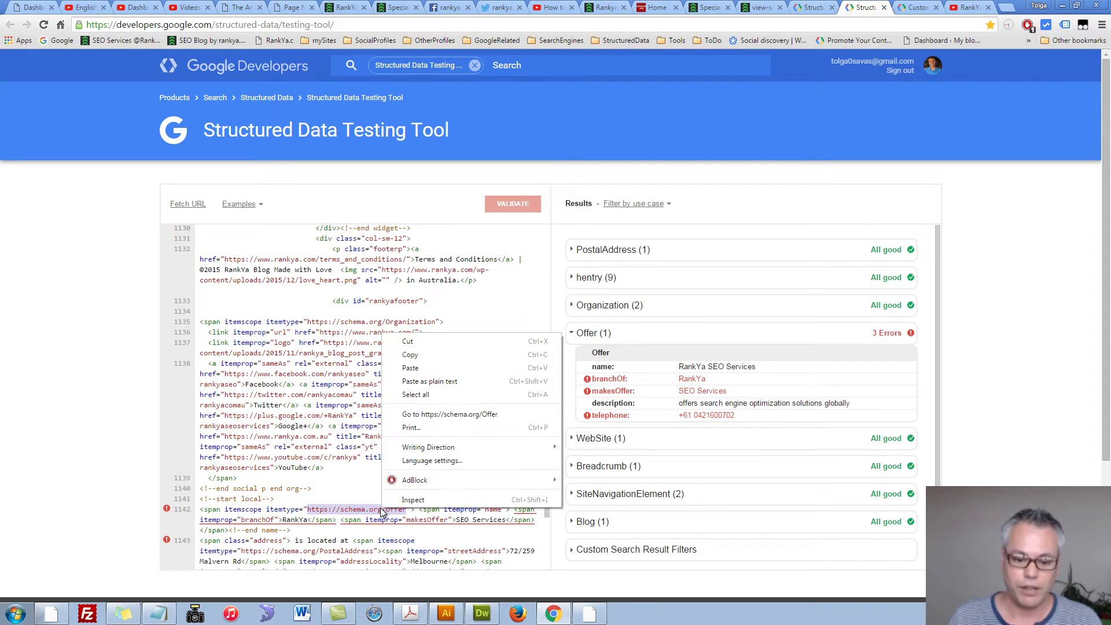
# Open the schema.org Offer definition in a new tab and compare it with the Offer errors.
pyautogui.click(442, 414)
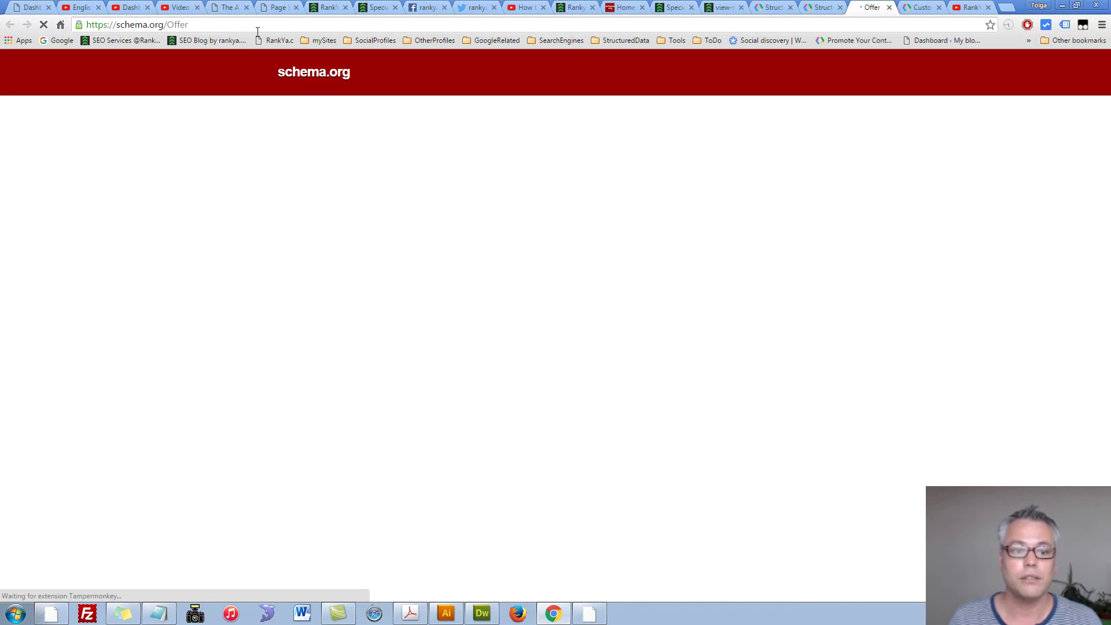
pyautogui.scroll(-2, 300, 394)
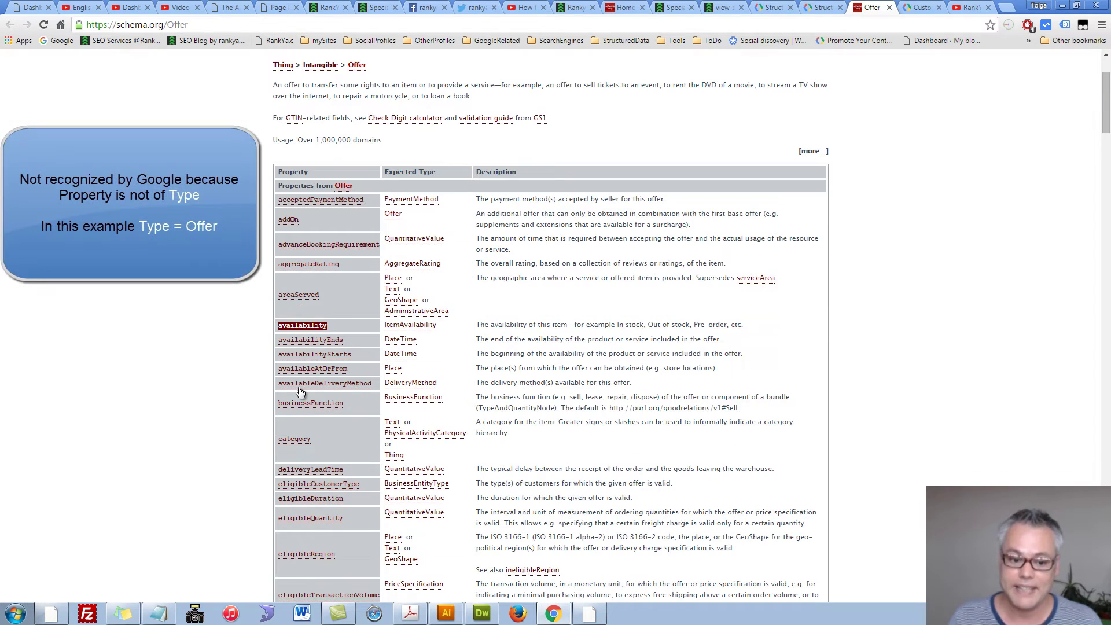
pyautogui.click(820, 7)
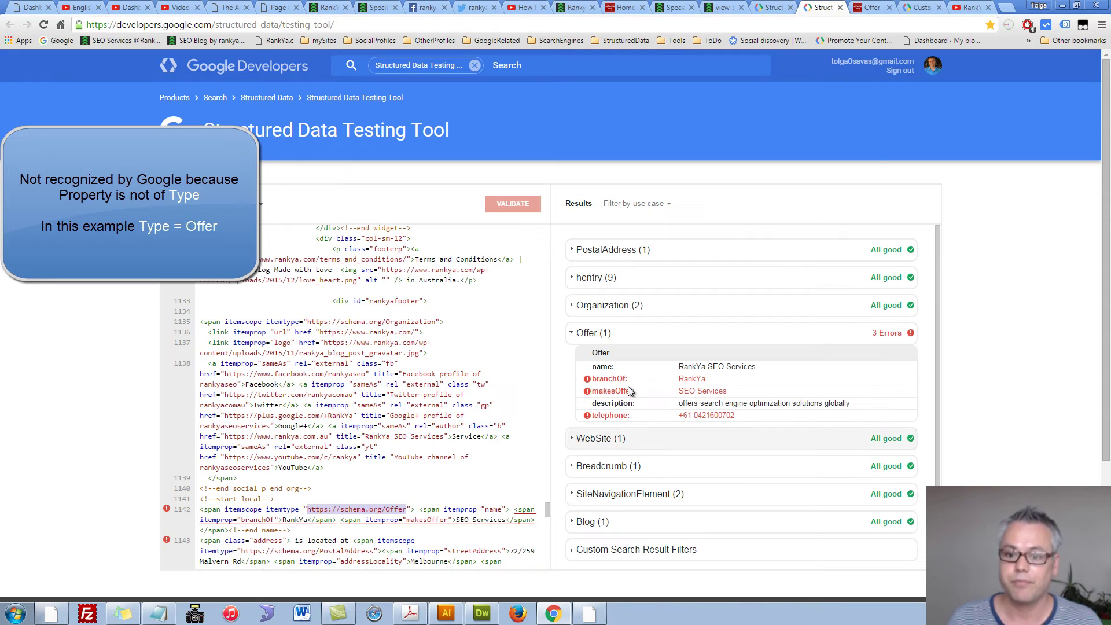
pyautogui.click(870, 7)
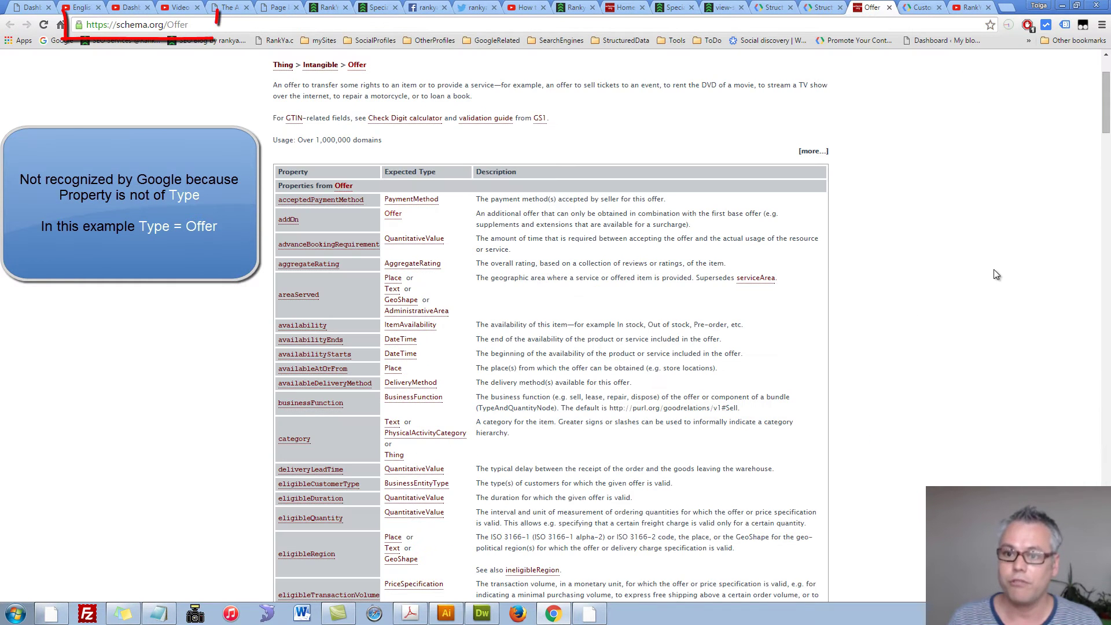
# Search the Offer page for branchOf, finding 0 of 0 matches.
pyautogui.hotkey('ctrl', 'f')
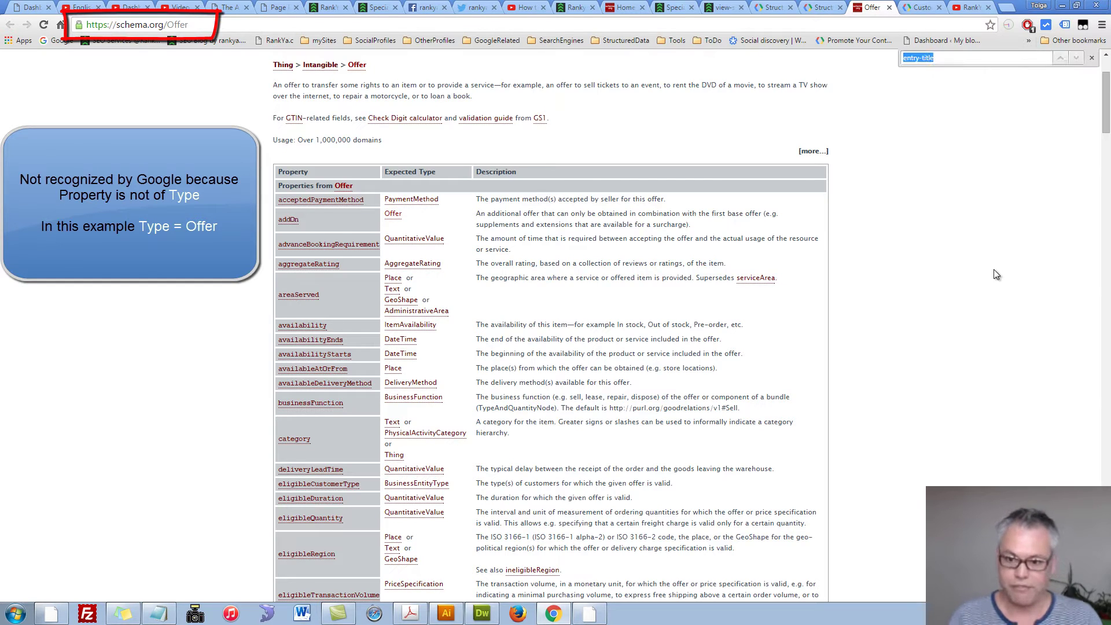
pyautogui.write('branch')
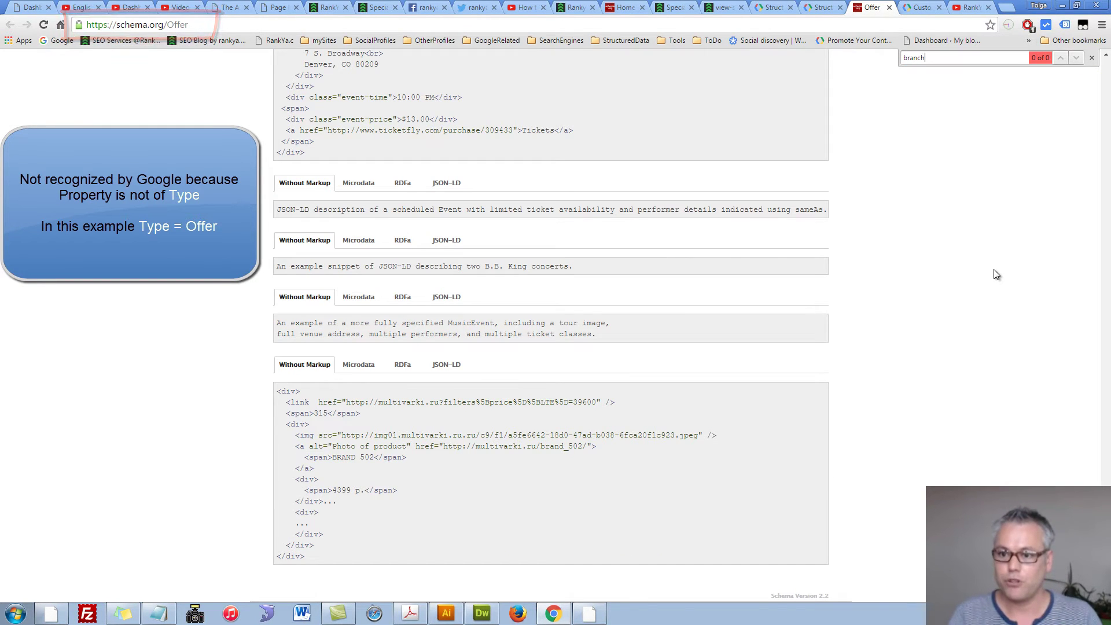
pyautogui.write('Of')
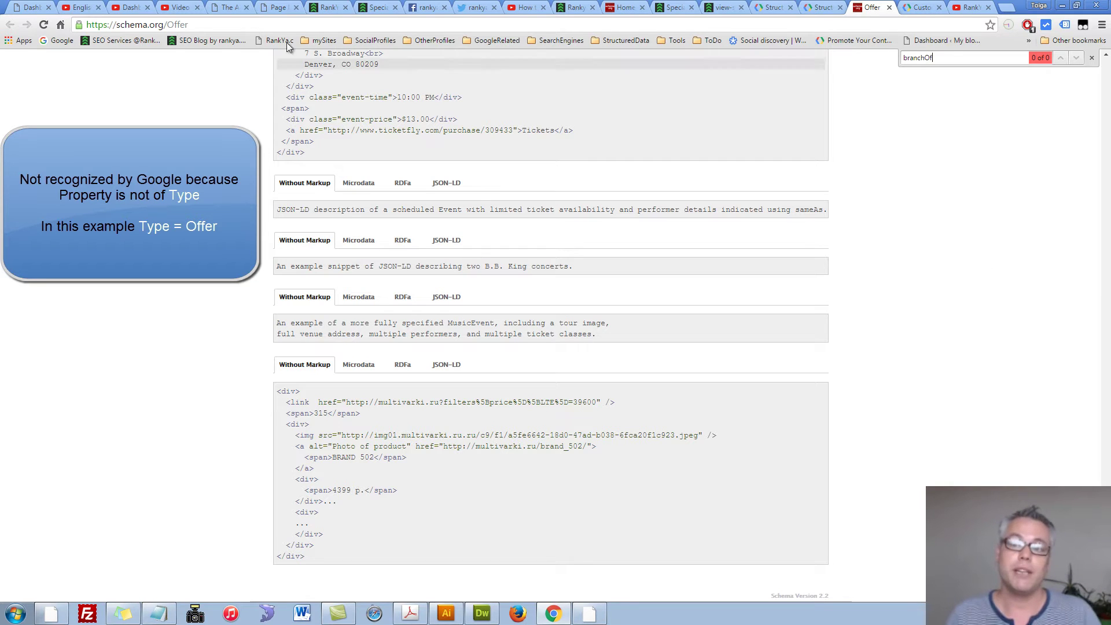
pyautogui.click(168, 28)
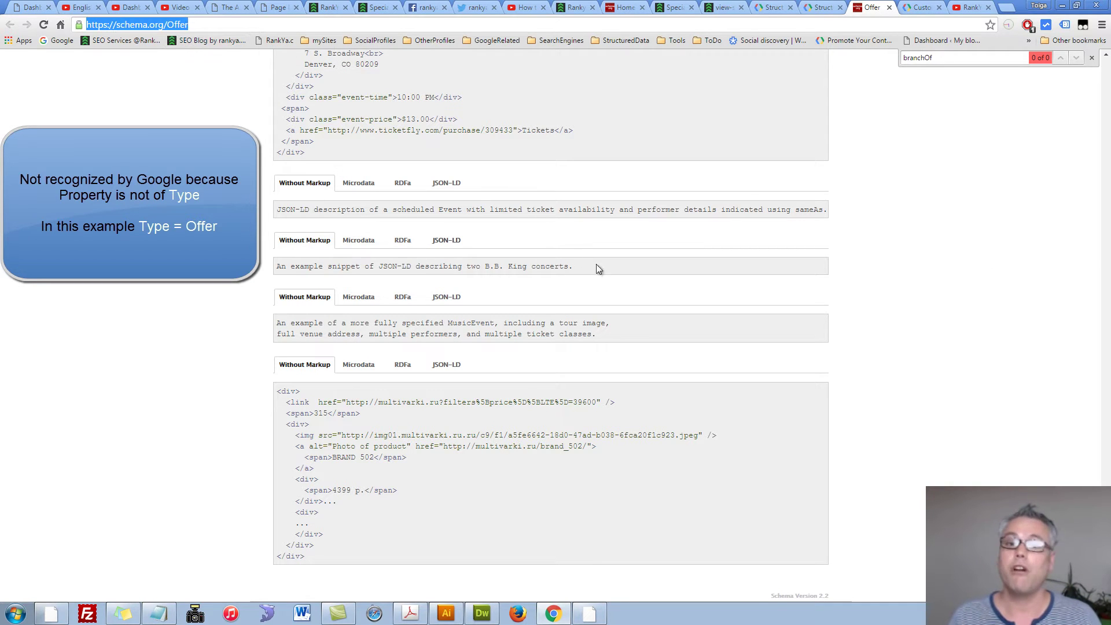
# Restore line 1142's type to LocalBusiness, revalidate to all good, then reset the tool.
pyautogui.click(821, 7)
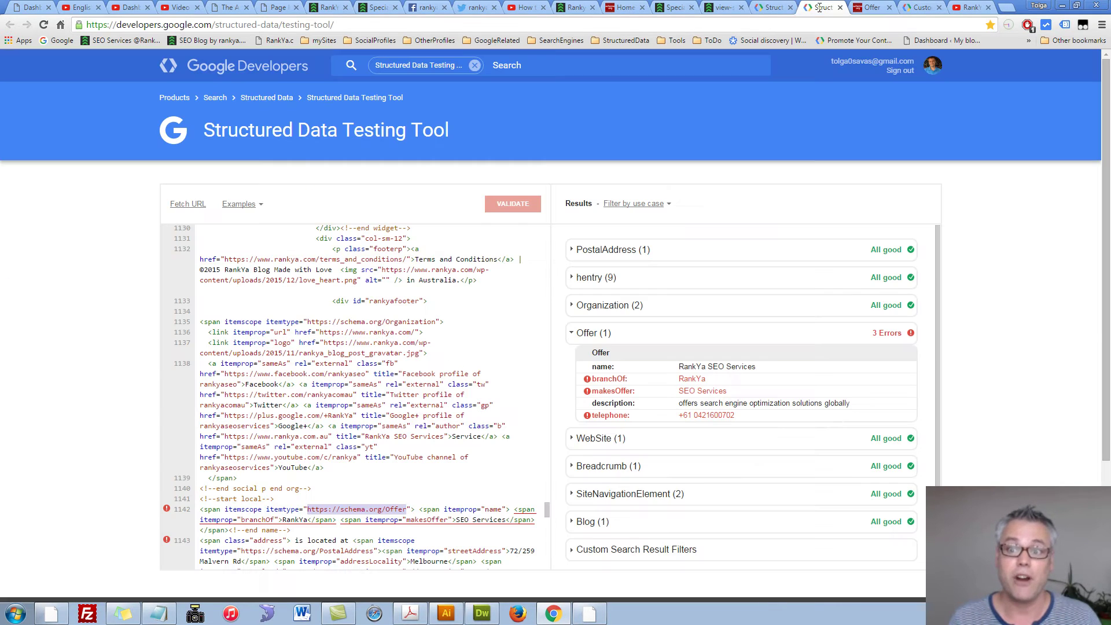
pyautogui.doubleClick(390, 509)
pyautogui.write('LocalBu')
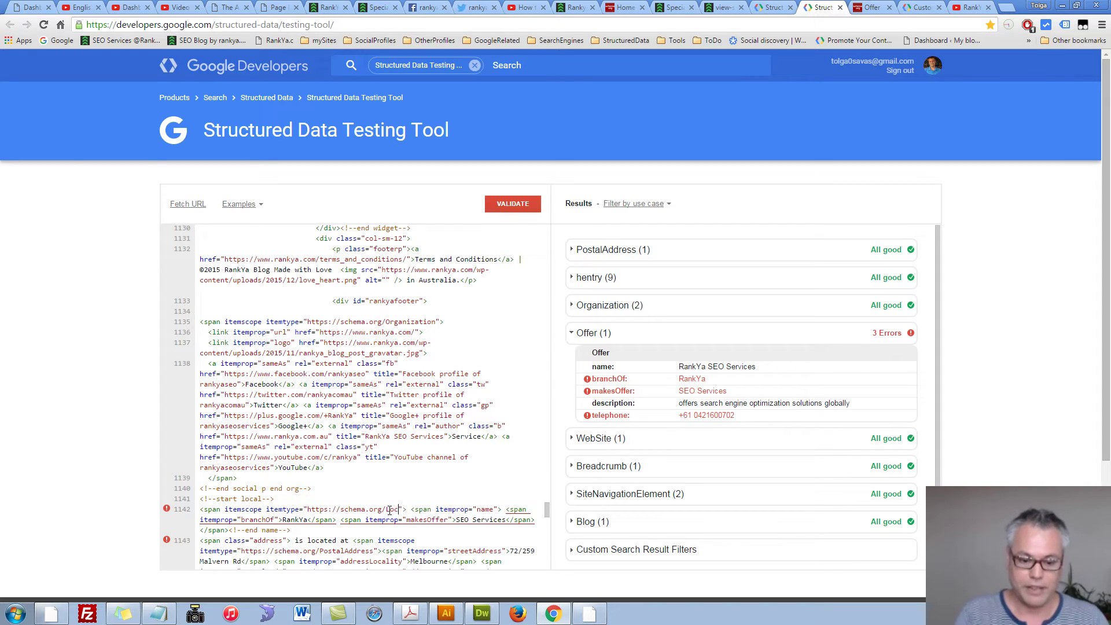
pyautogui.write('siness')
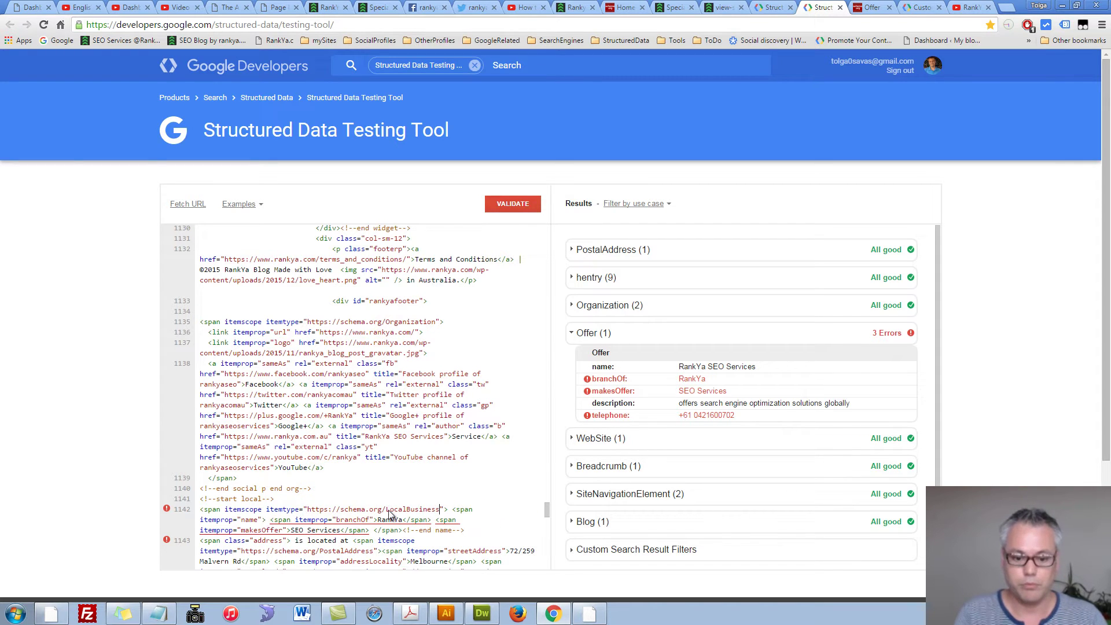
pyautogui.click(497, 207)
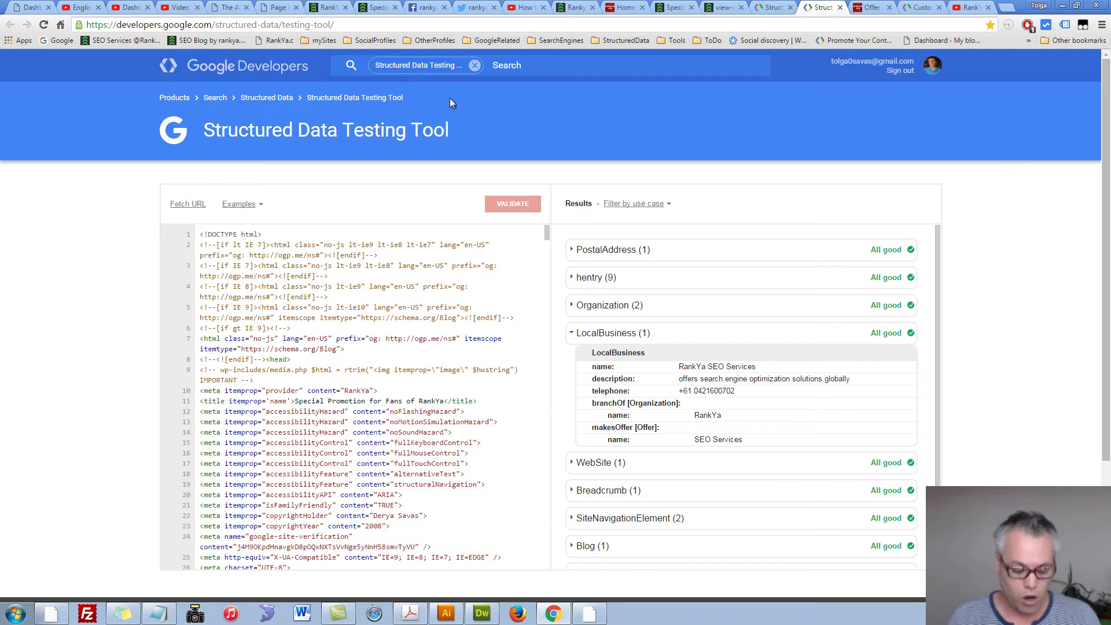
pyautogui.click(359, 96)
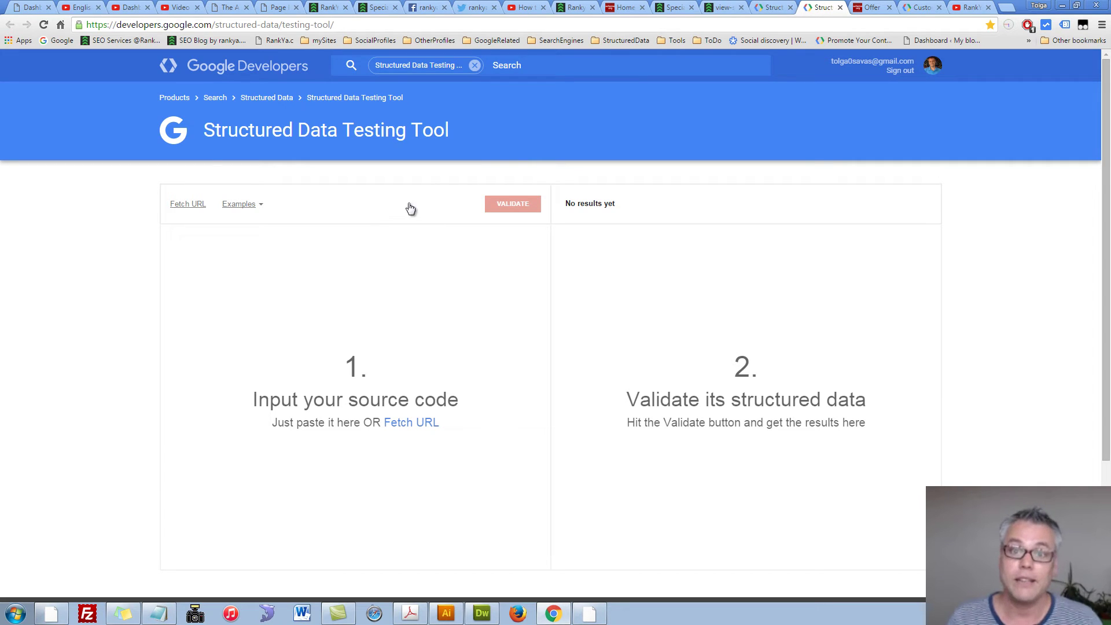
# Load the Sitelinks Search Box example, keeping its format as JSON-LD.
pyautogui.click(262, 206)
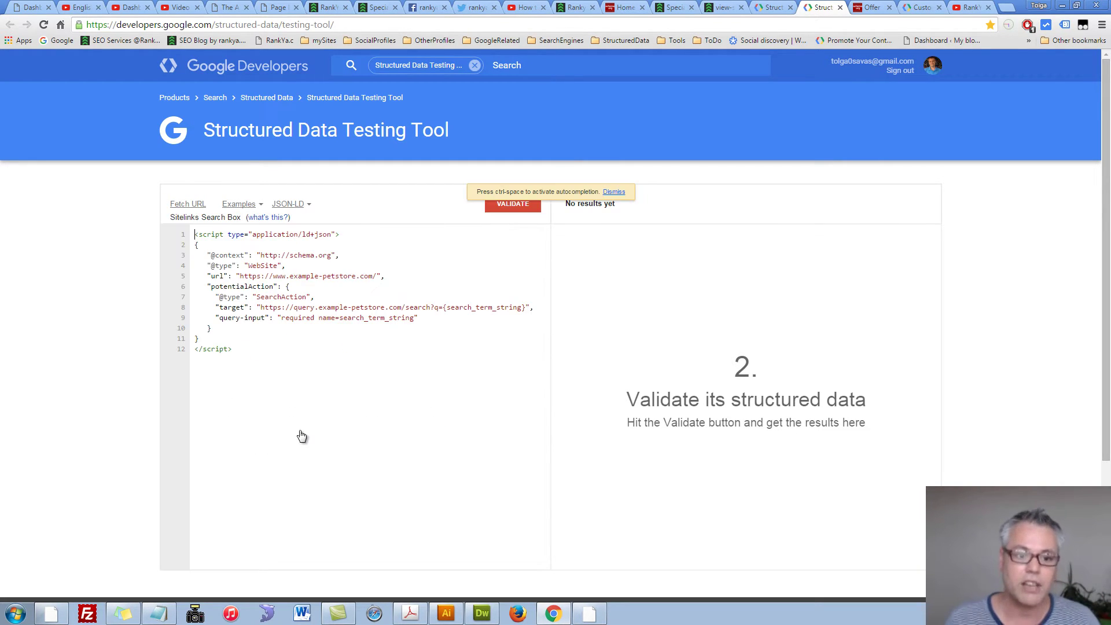
pyautogui.click(309, 204)
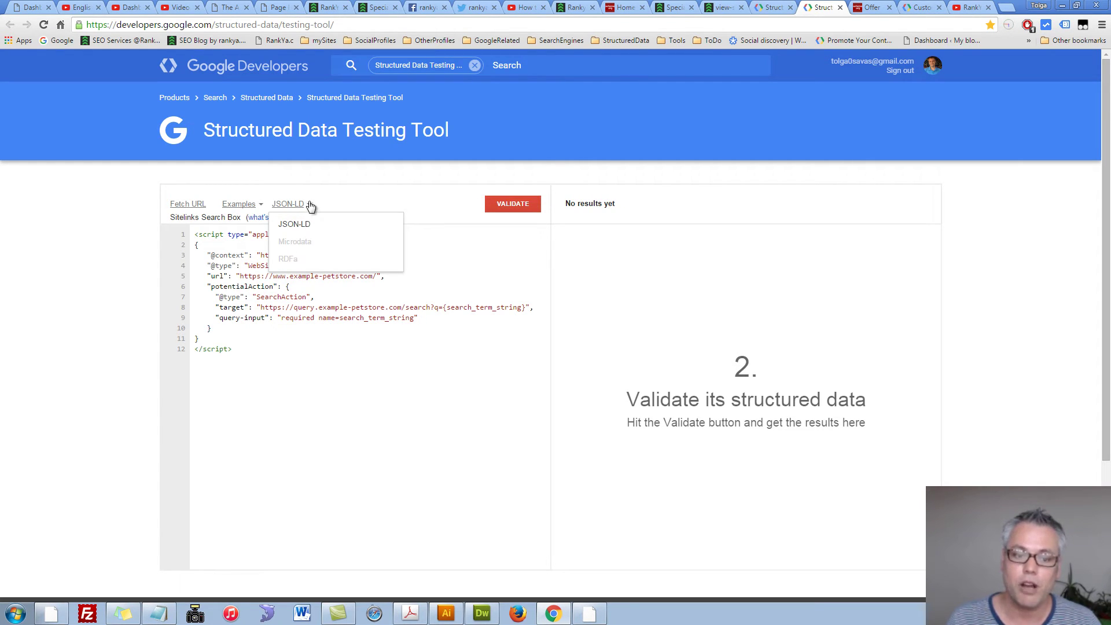
pyautogui.click(269, 351)
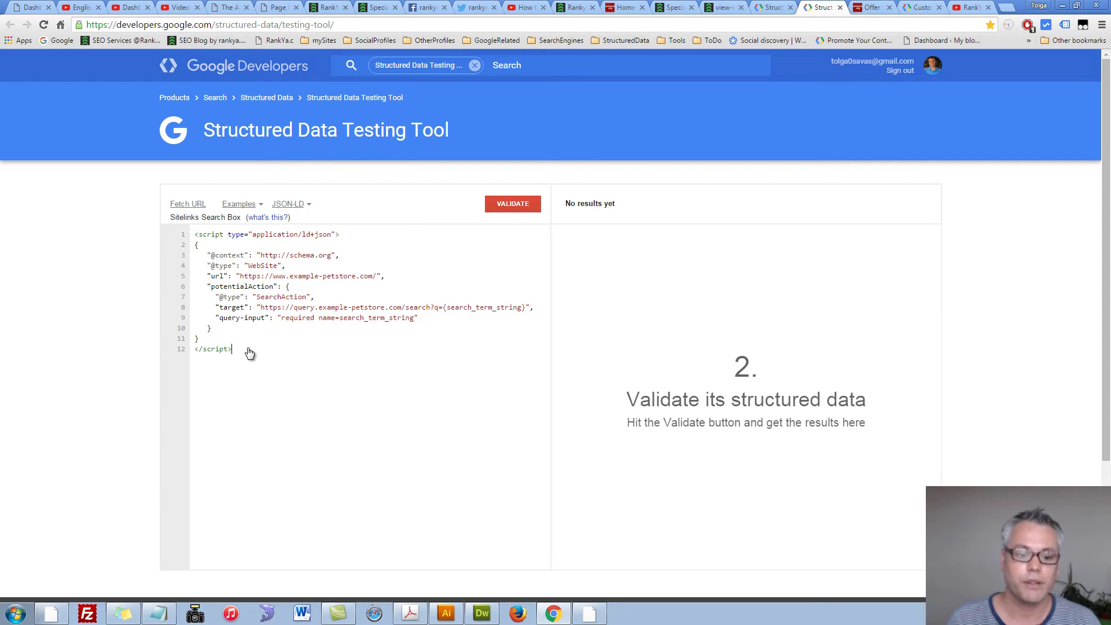
pyautogui.click(307, 204)
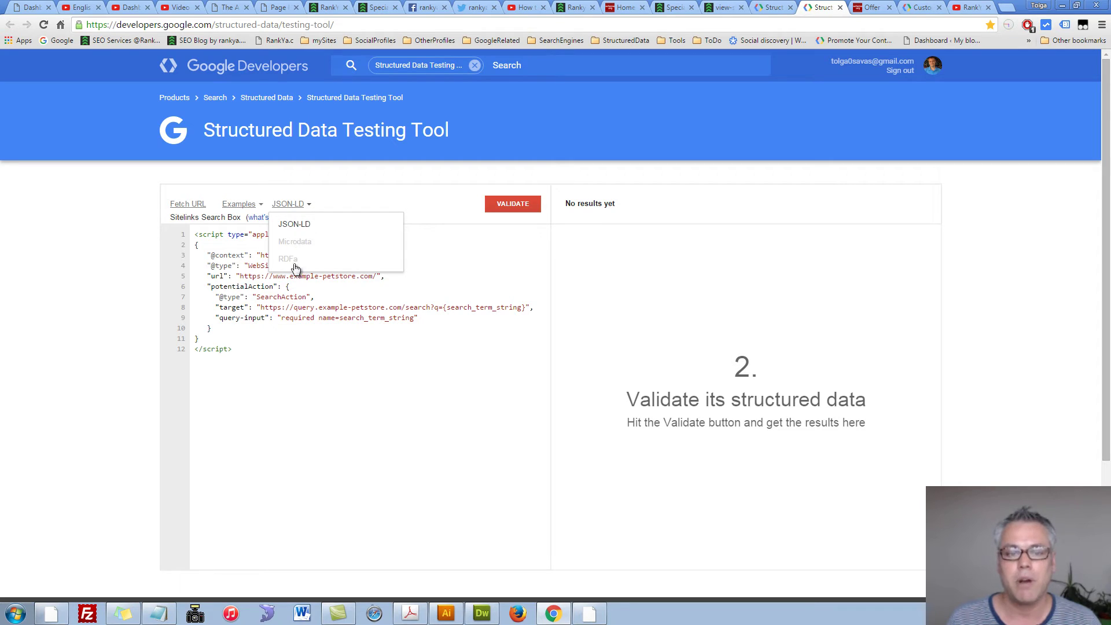
pyautogui.click(279, 329)
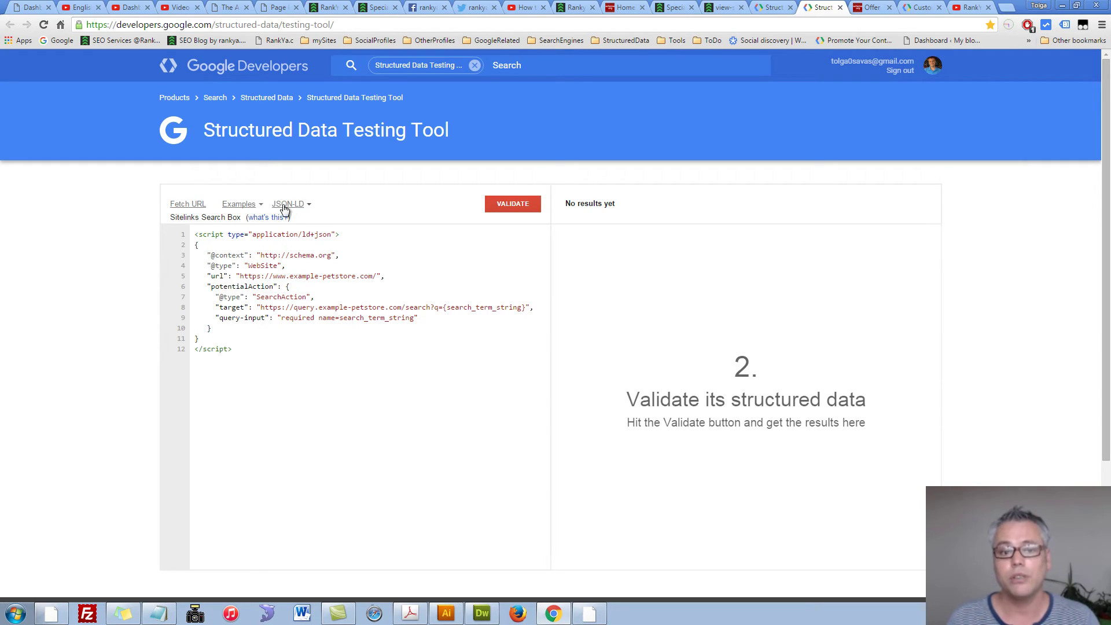
# Copy all the Sitelinks Search Box JSON-LD code and switch to Dreamweaver.
pyautogui.moveTo(242, 353); pyautogui.dragTo(178, 226)
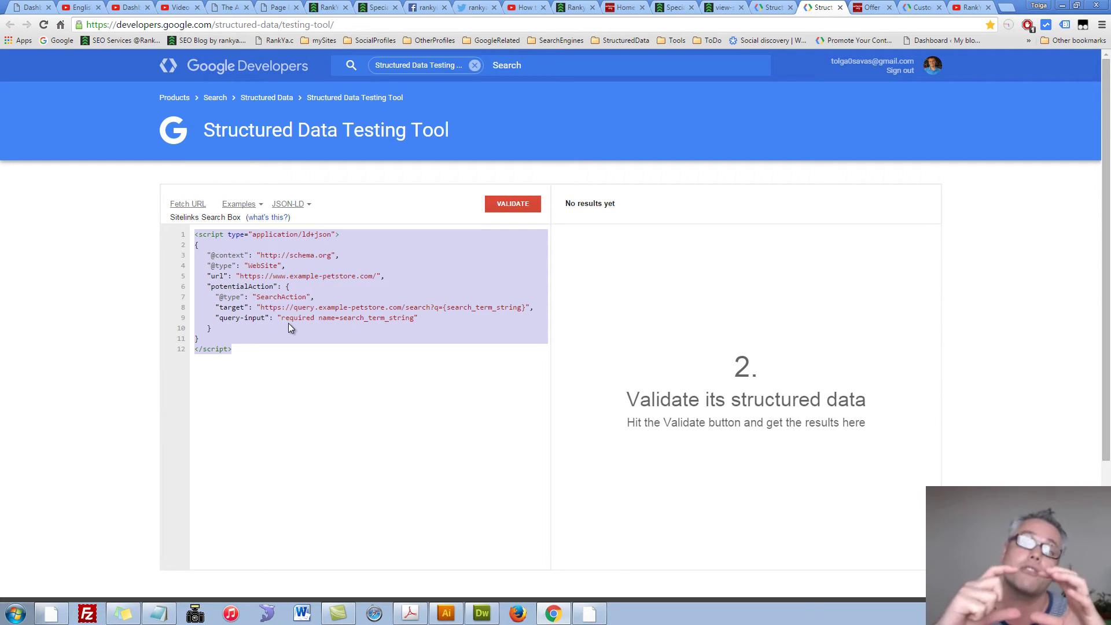
pyautogui.rightClick(274, 262)
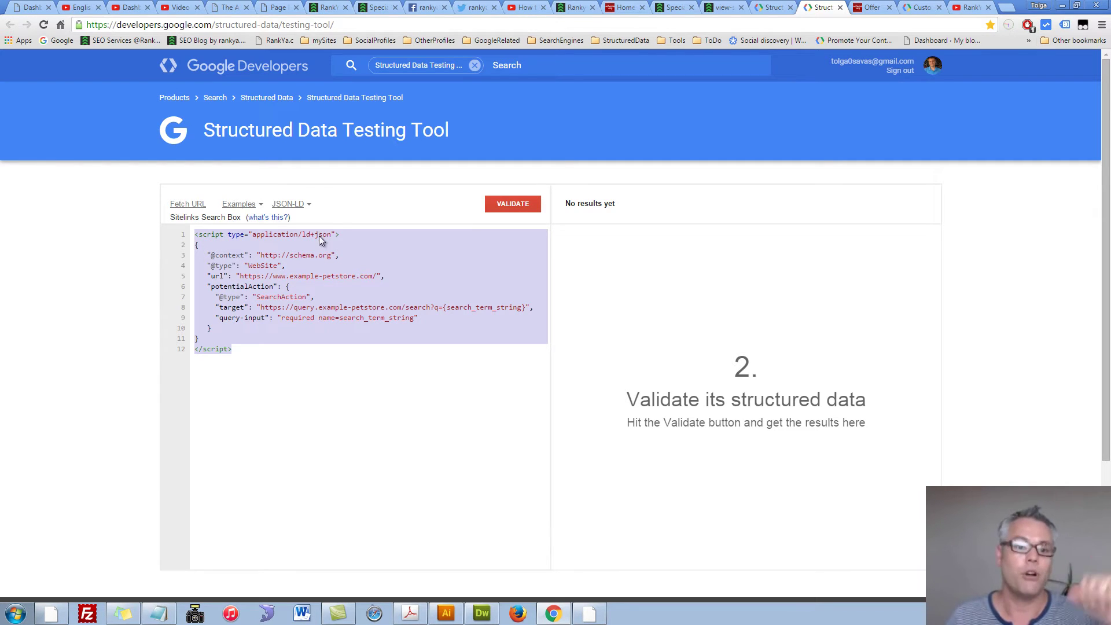
pyautogui.rightClick(278, 281)
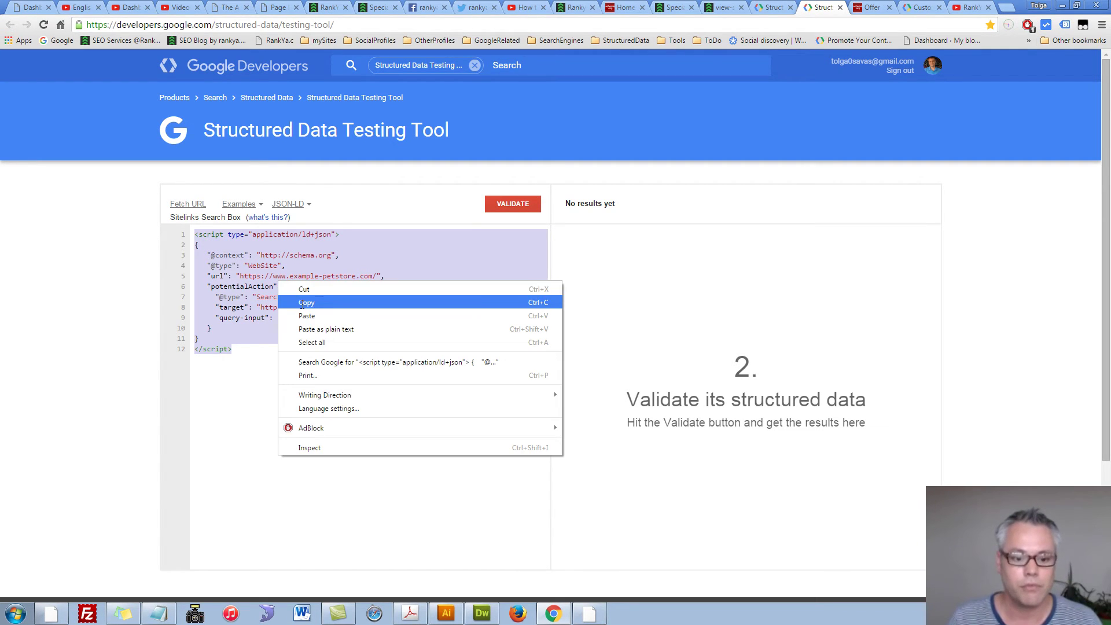
pyautogui.click(302, 303)
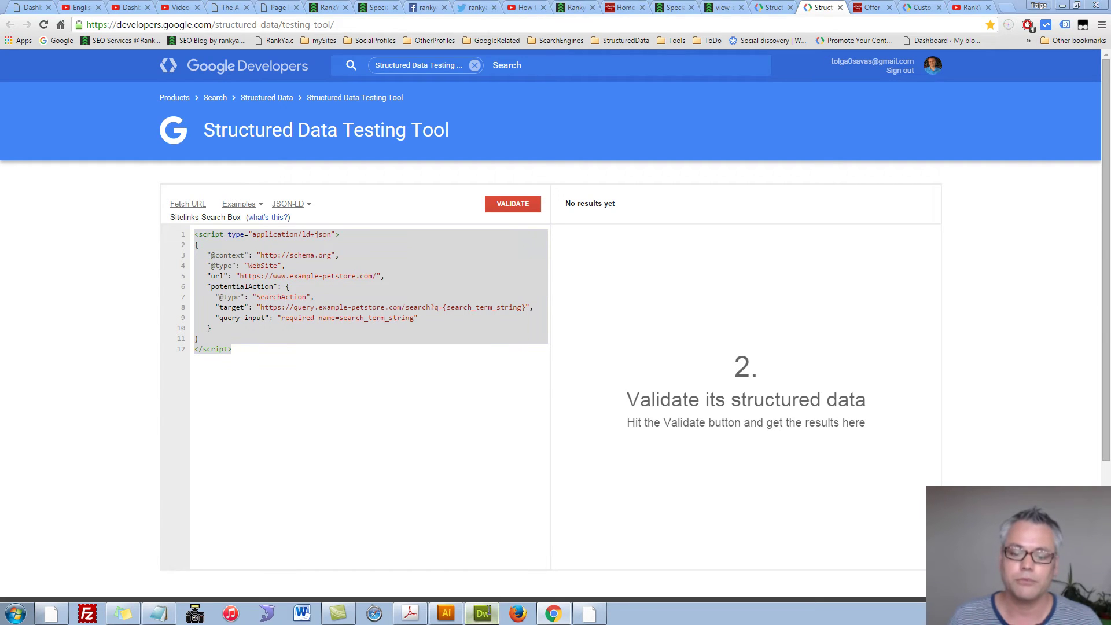
pyautogui.click(484, 612)
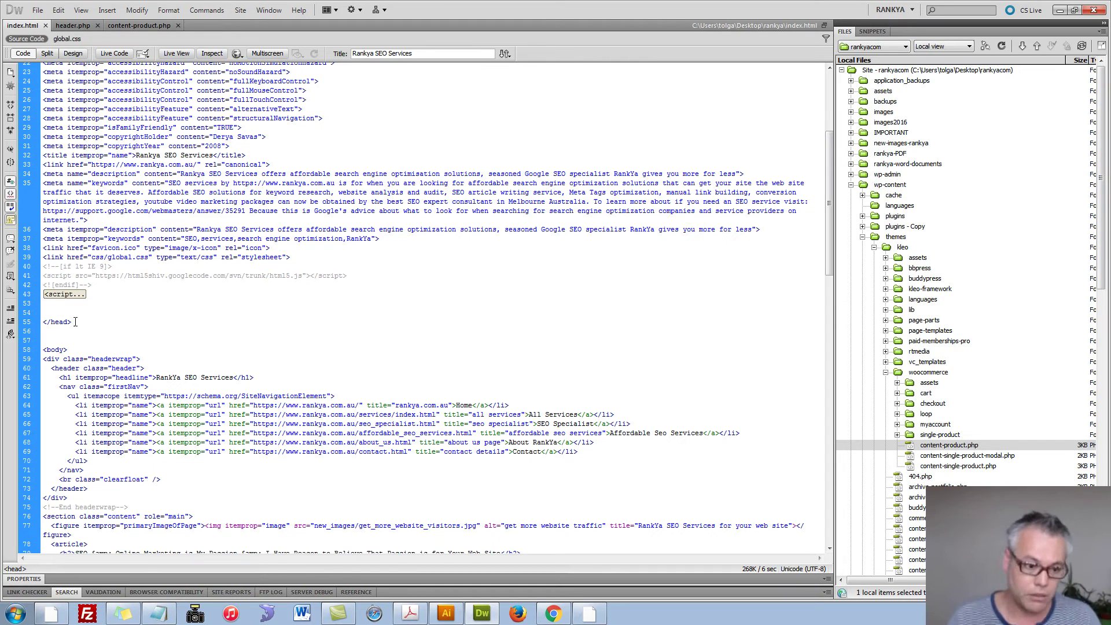
# Paste the JSON-LD script on the empty line 54, just above </head>.
pyautogui.moveTo(76, 321); pyautogui.dragTo(42, 323)
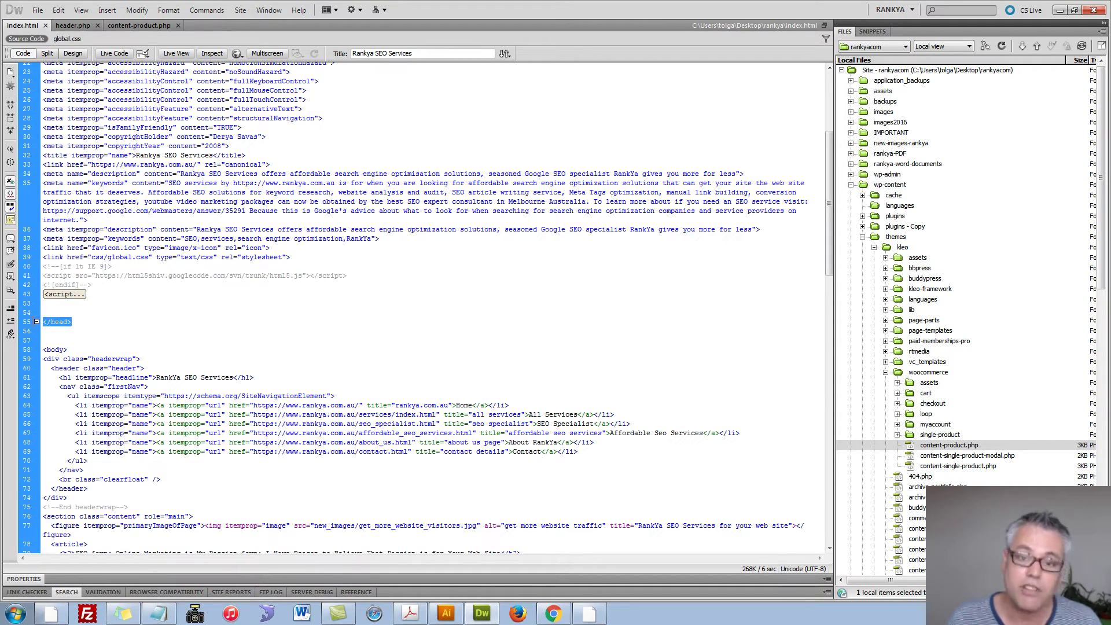
pyautogui.click(65, 311)
pyautogui.rightClick(65, 312)
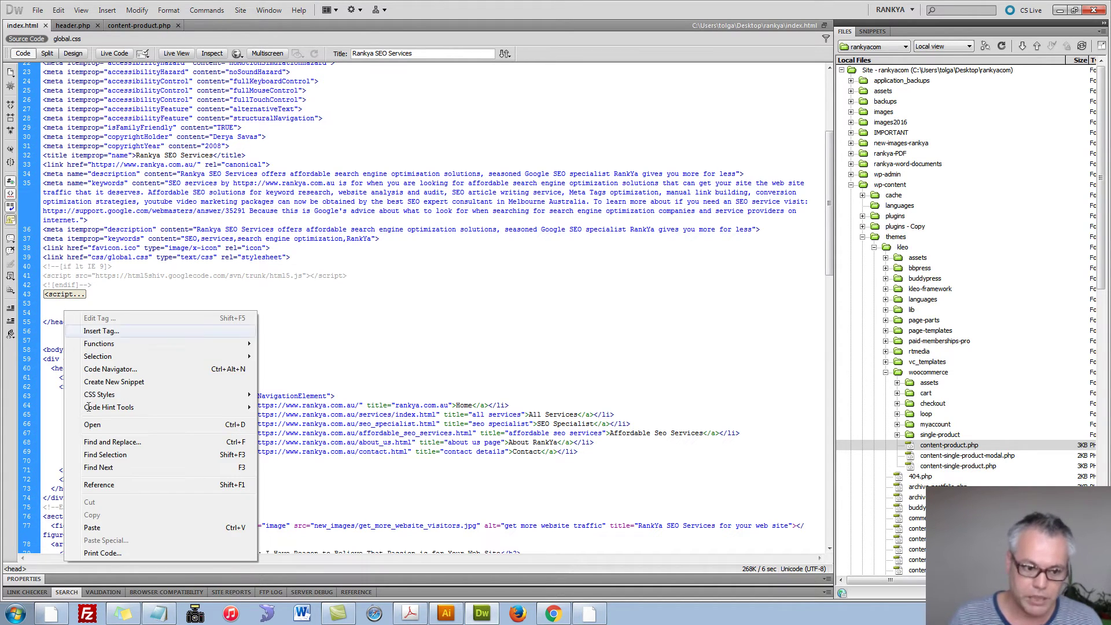
pyautogui.click(87, 528)
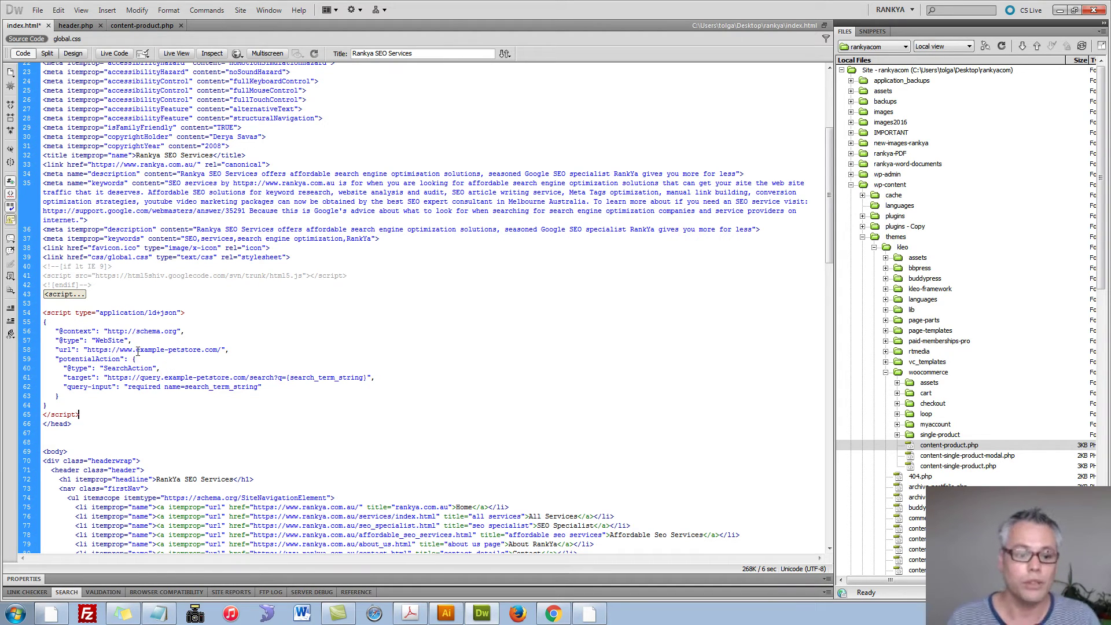
# Replace example-petstore with rankya in the url and search target values.
pyautogui.moveTo(136, 350); pyautogui.dragTo(202, 353)
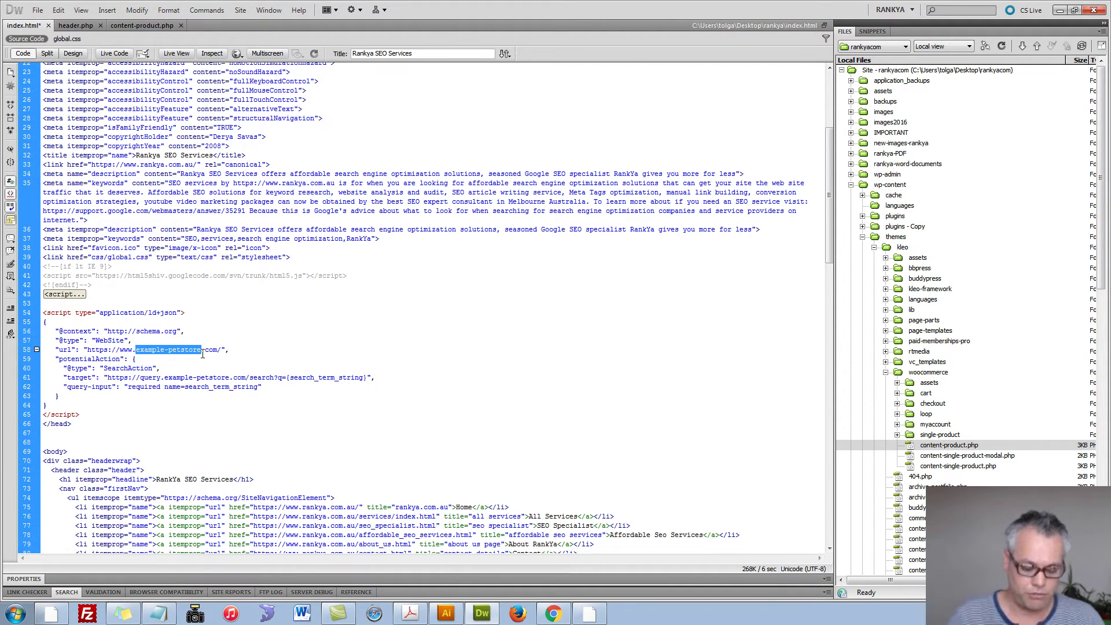
pyautogui.write('rankya')
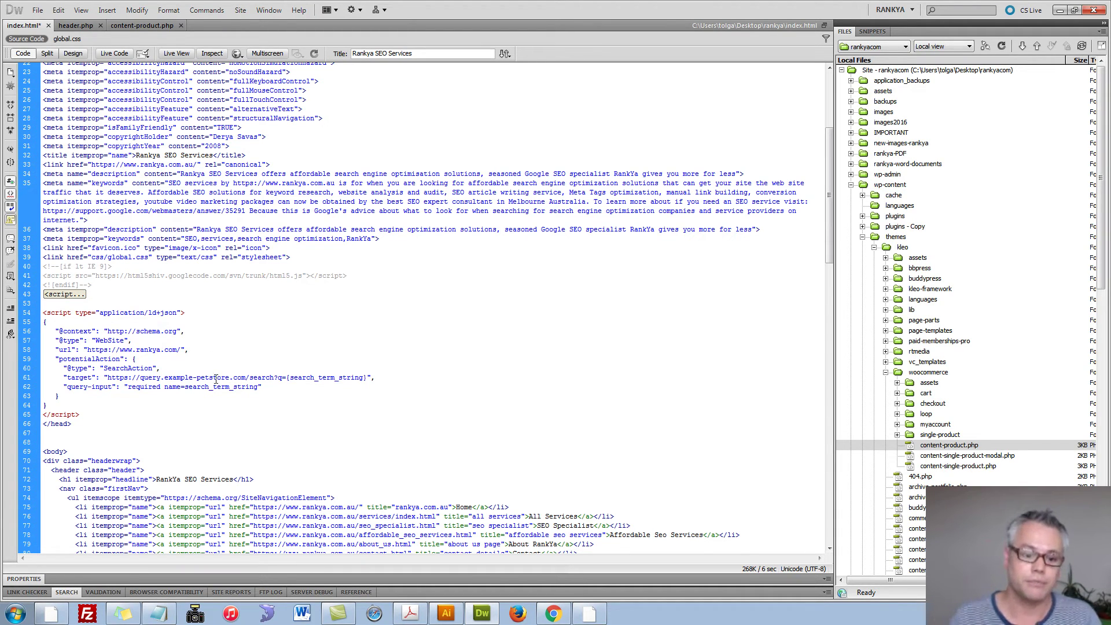
pyautogui.moveTo(140, 378); pyautogui.dragTo(231, 380)
pyautogui.write('www.rankya')
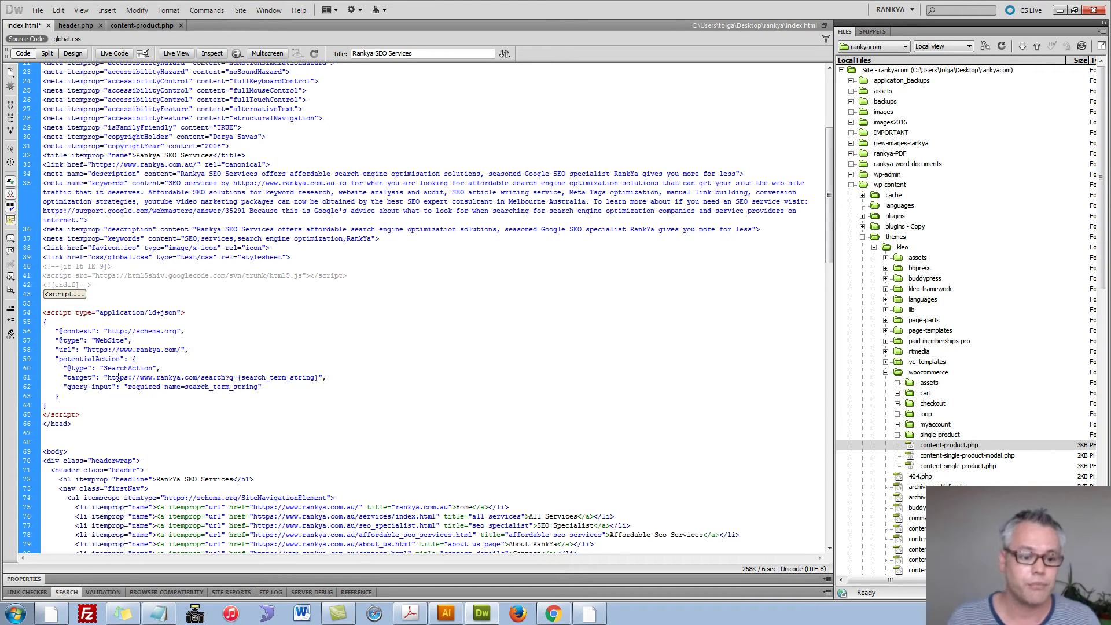
# Try shortening the search target to s?q=, then undo back to search?q=.
pyautogui.moveTo(107, 377); pyautogui.dragTo(231, 378)
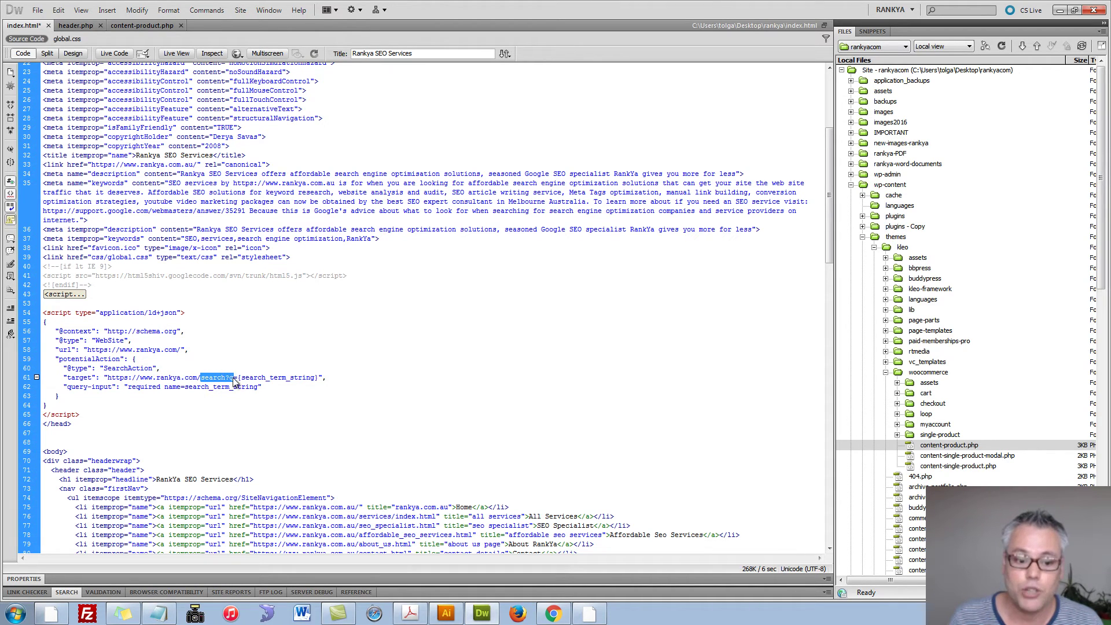
pyautogui.click(222, 377)
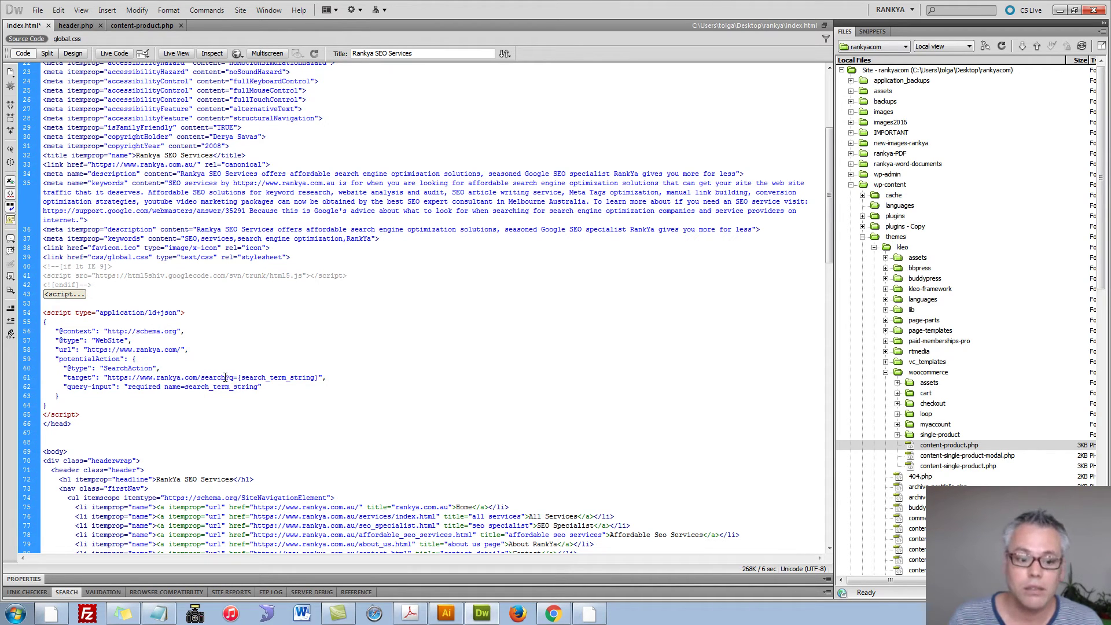
pyautogui.moveTo(226, 378); pyautogui.dragTo(201, 379)
pyautogui.write('s')
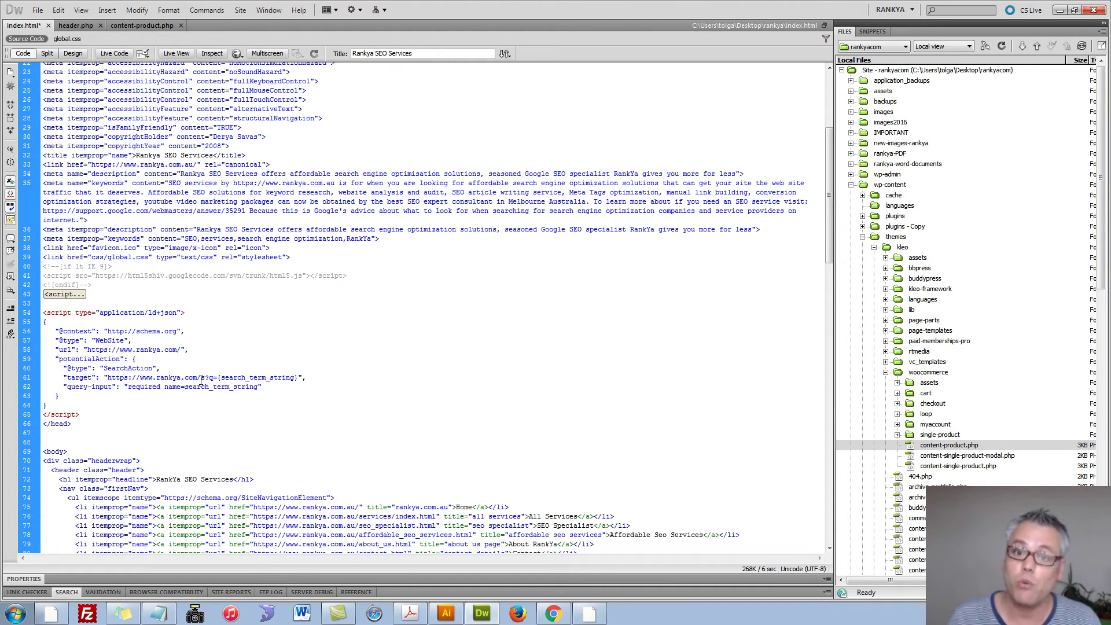
pyautogui.moveTo(201, 379)
pyautogui.mouseDown()
pyautogui.moveTo(218, 380)
pyautogui.moveTo(211, 387)
pyautogui.mouseUp()
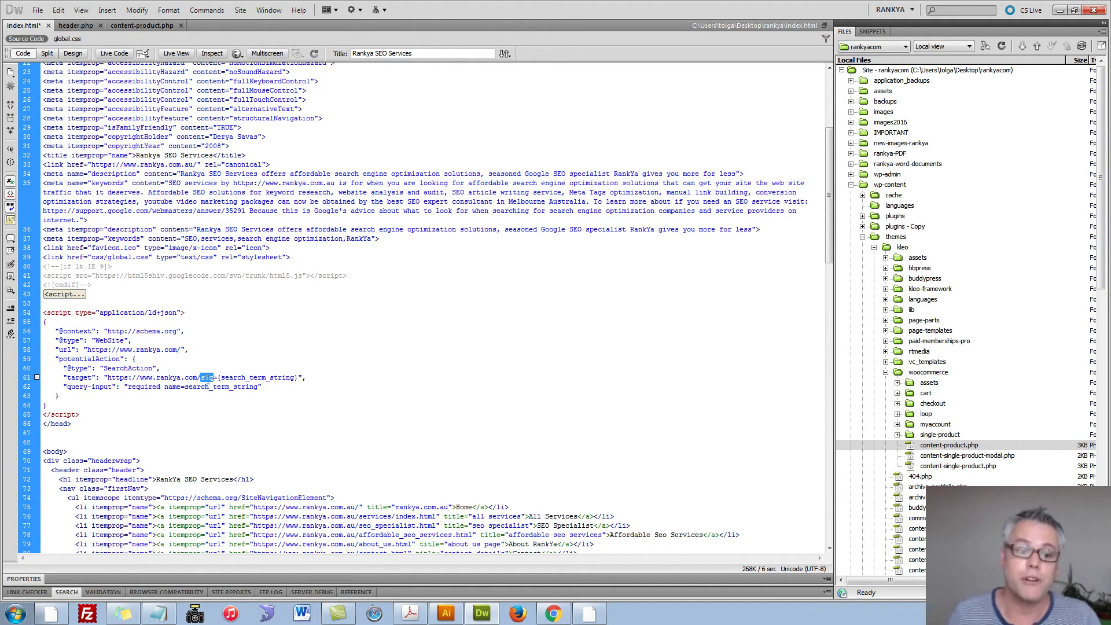
pyautogui.hotkey('ctrl', 'z')
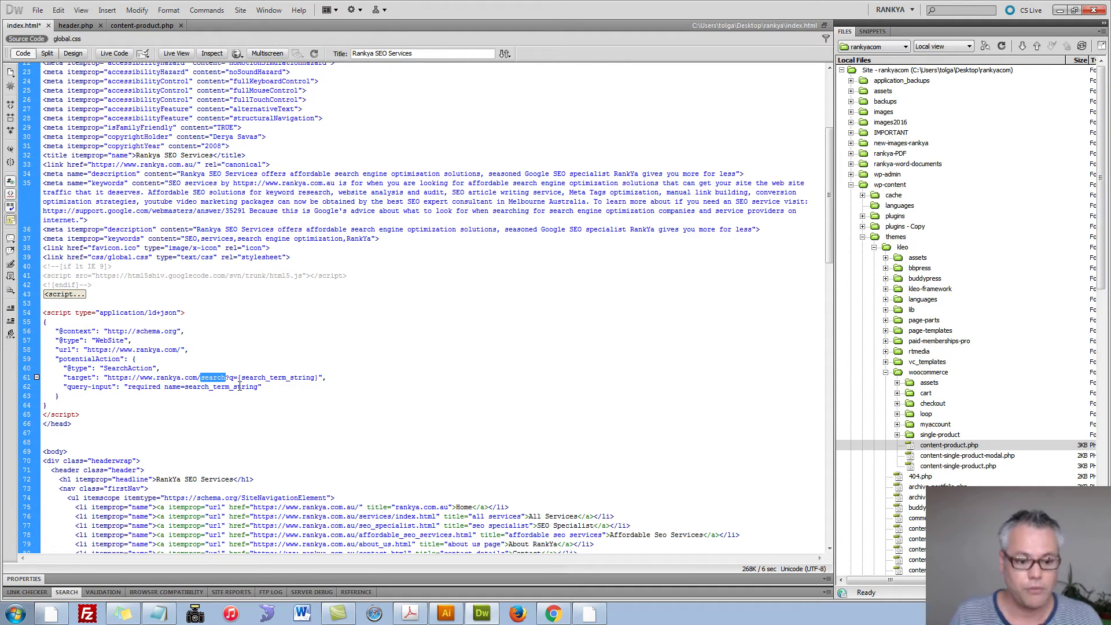
# Delete the JSON-LD script block, save index.html, and switch to Chrome.
pyautogui.moveTo(81, 415); pyautogui.dragTo(44, 313)
pyautogui.press('Delete')
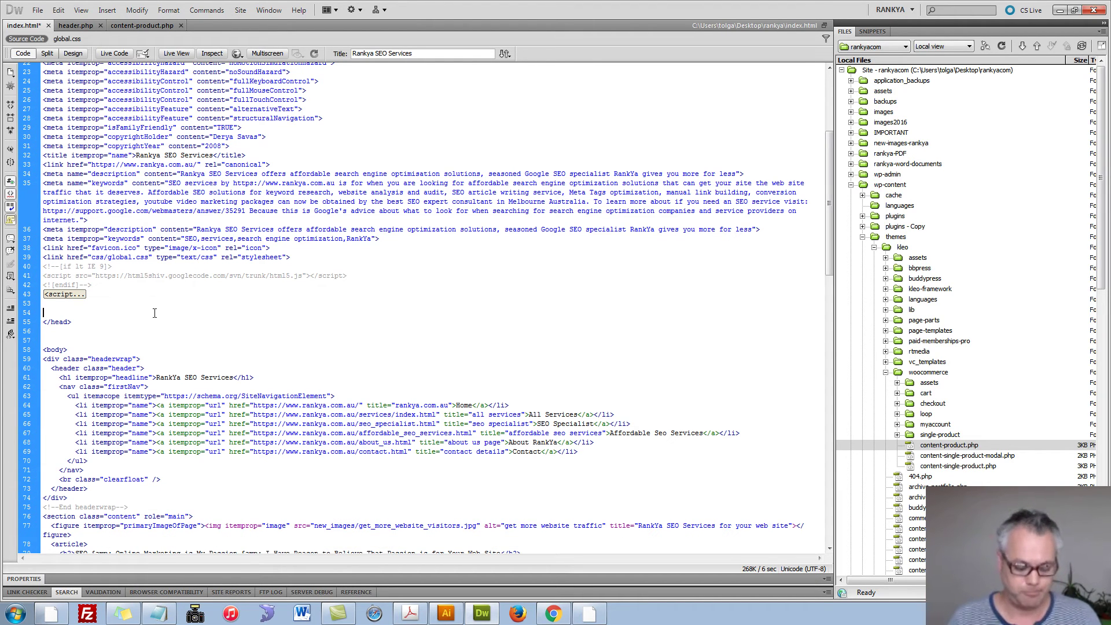
pyautogui.hotkey('ctrl', 's')
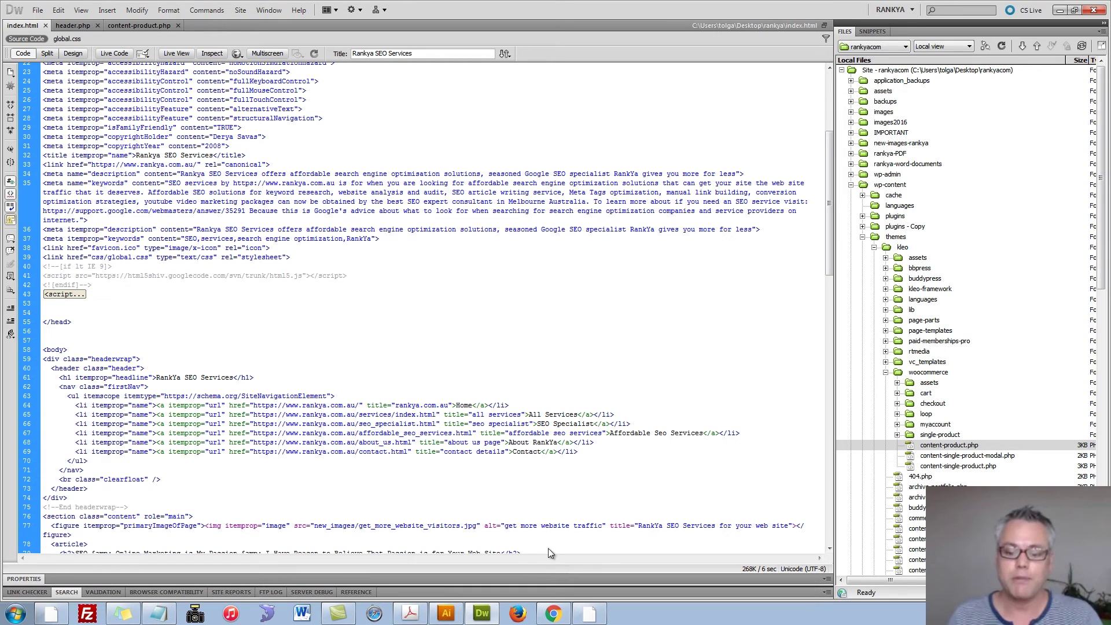
pyautogui.click(553, 613)
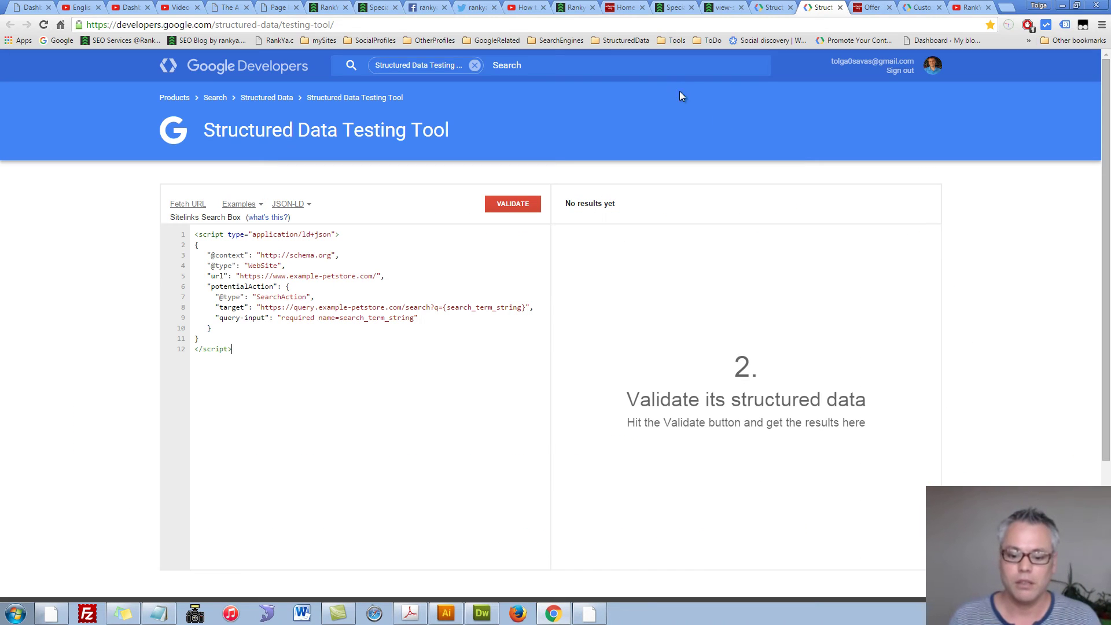
# Open the rankya.com homepage and run a site search for 'how to seo'.
pyautogui.click(671, 8)
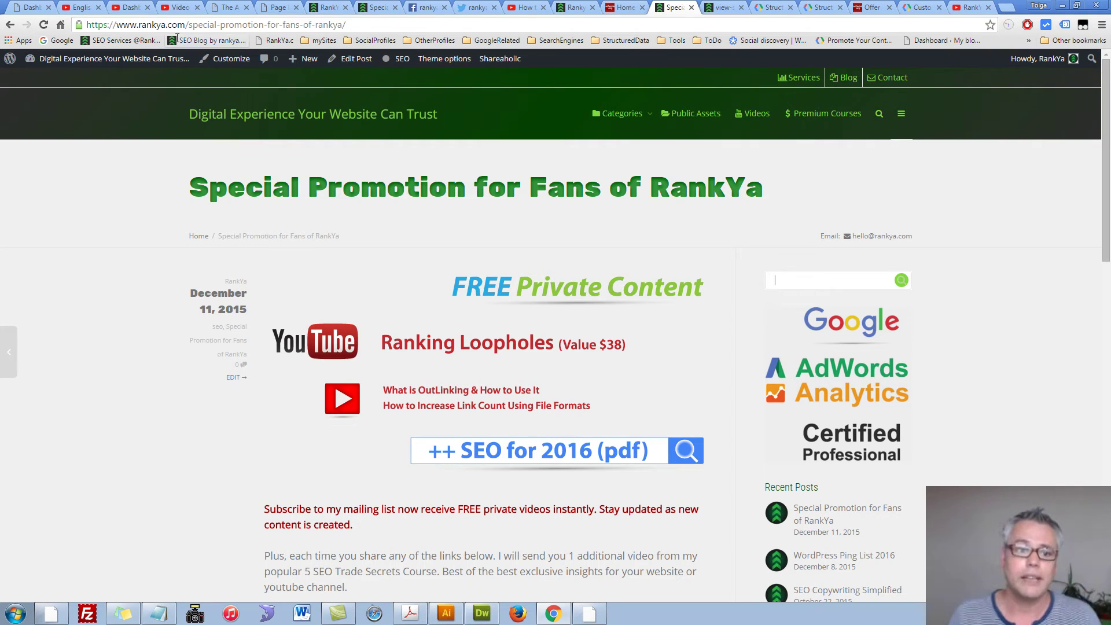
pyautogui.moveTo(189, 24); pyautogui.dragTo(407, 28)
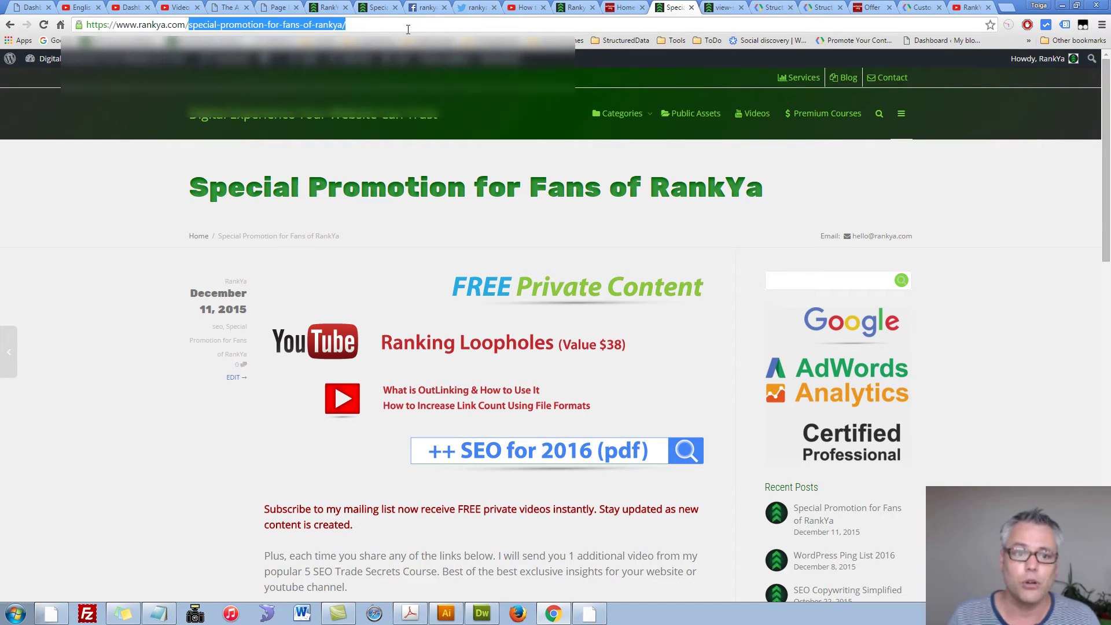
pyautogui.press('BackSpace')
pyautogui.click(777, 281)
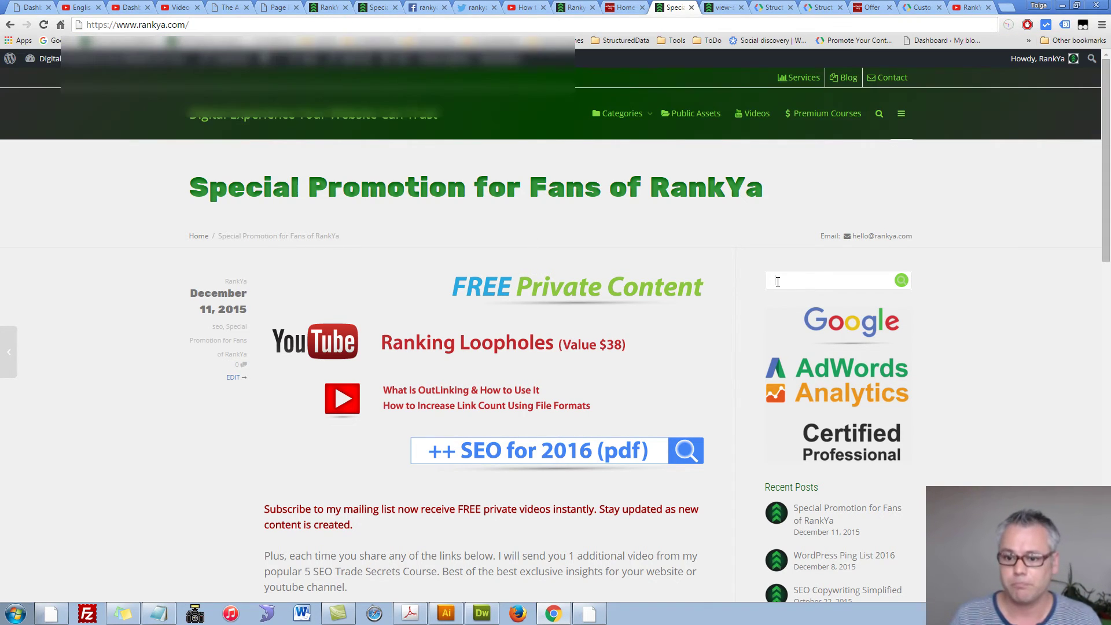
pyautogui.write('Fow to seo')
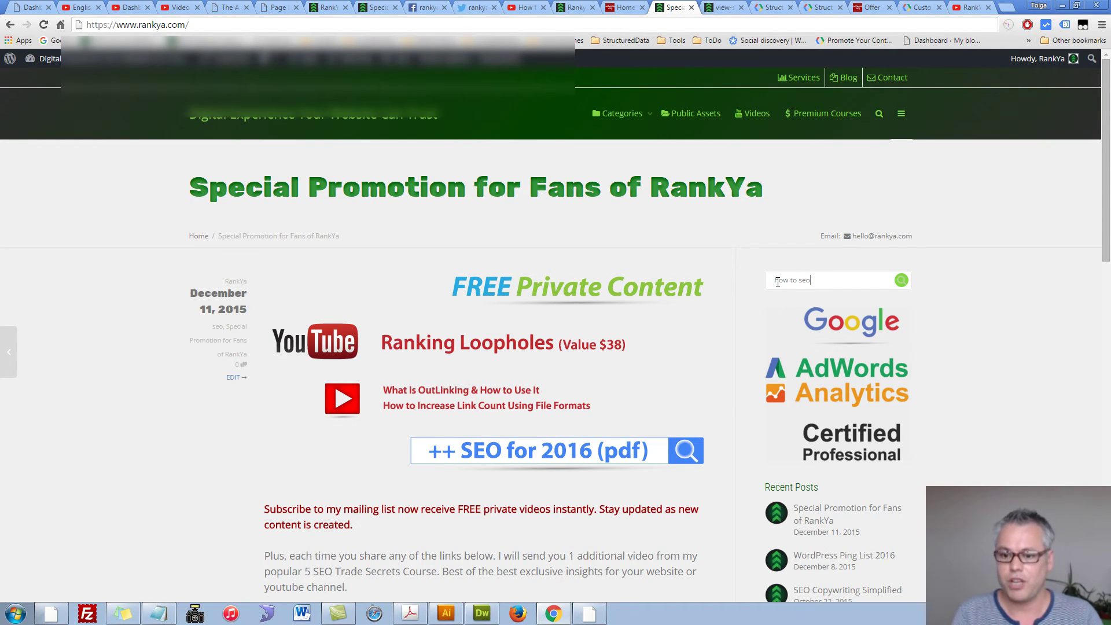
pyautogui.click(901, 280)
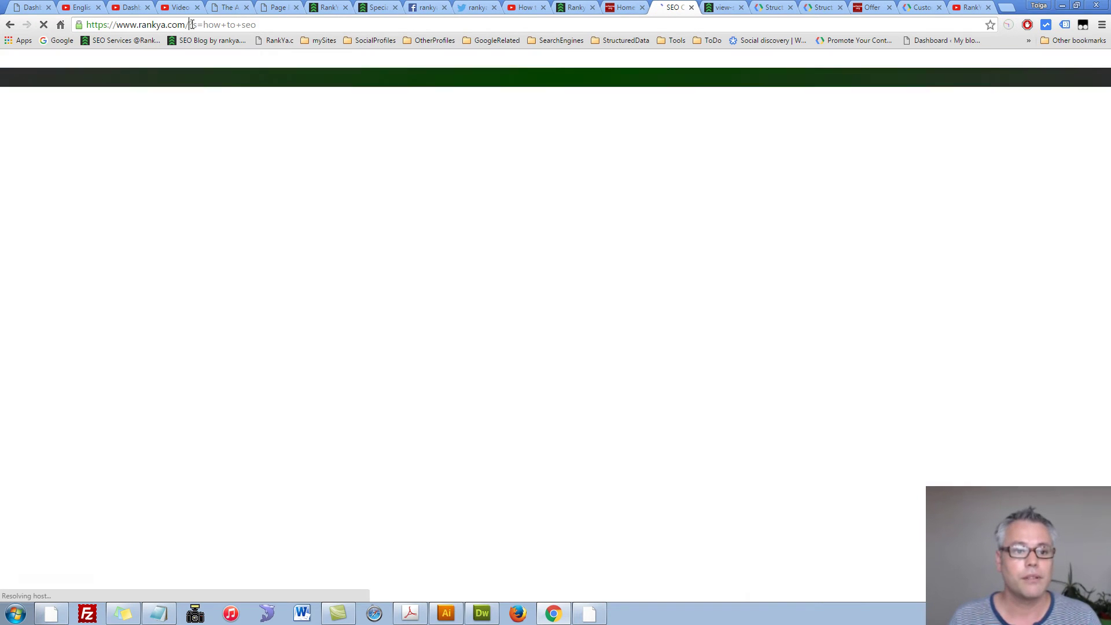
# Note the s search parameter in the address, then return to the testing tool.
pyautogui.moveTo(193, 24); pyautogui.dragTo(202, 26)
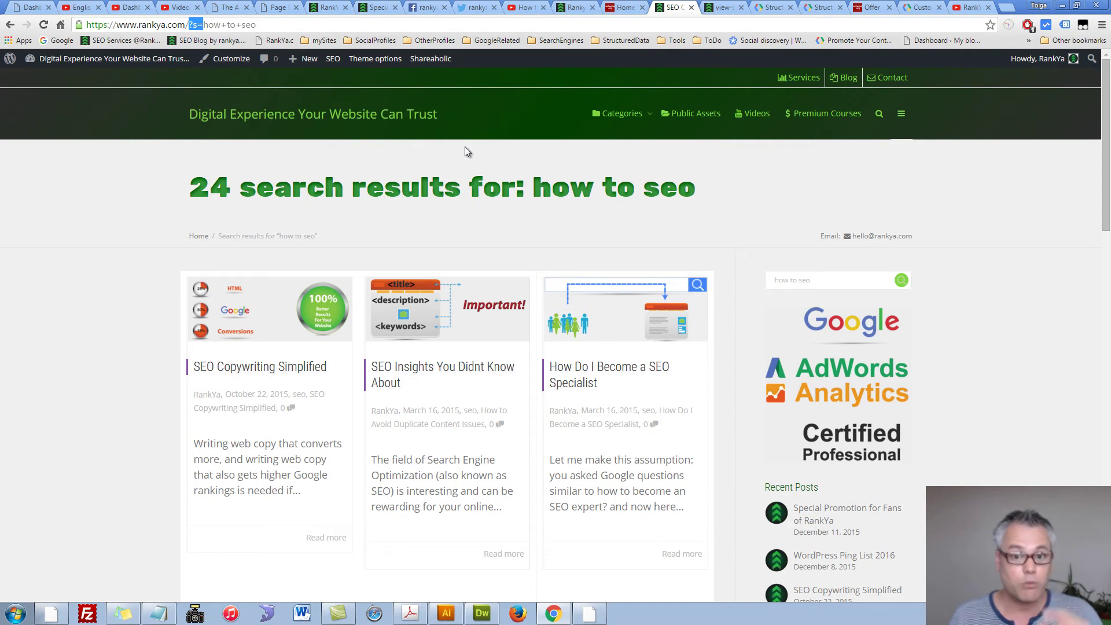
pyautogui.click(769, 9)
pyautogui.click(822, 8)
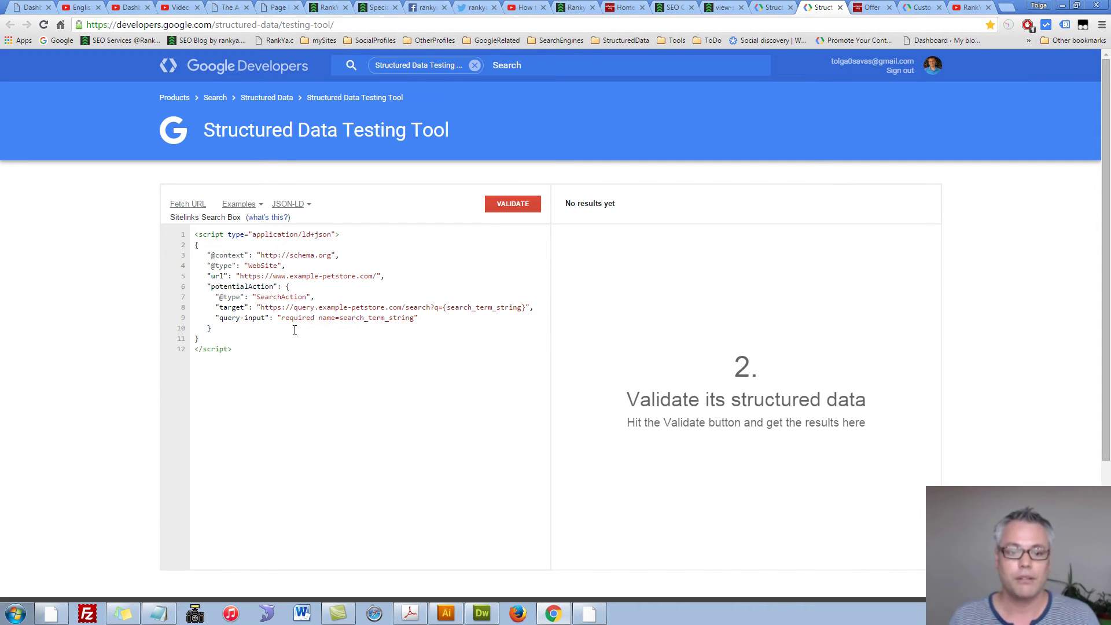
# Replace the sample JSON-LD with the Rich Snippets Products microdata example.
pyautogui.moveTo(245, 349); pyautogui.dragTo(181, 235)
pyautogui.press('Delete')
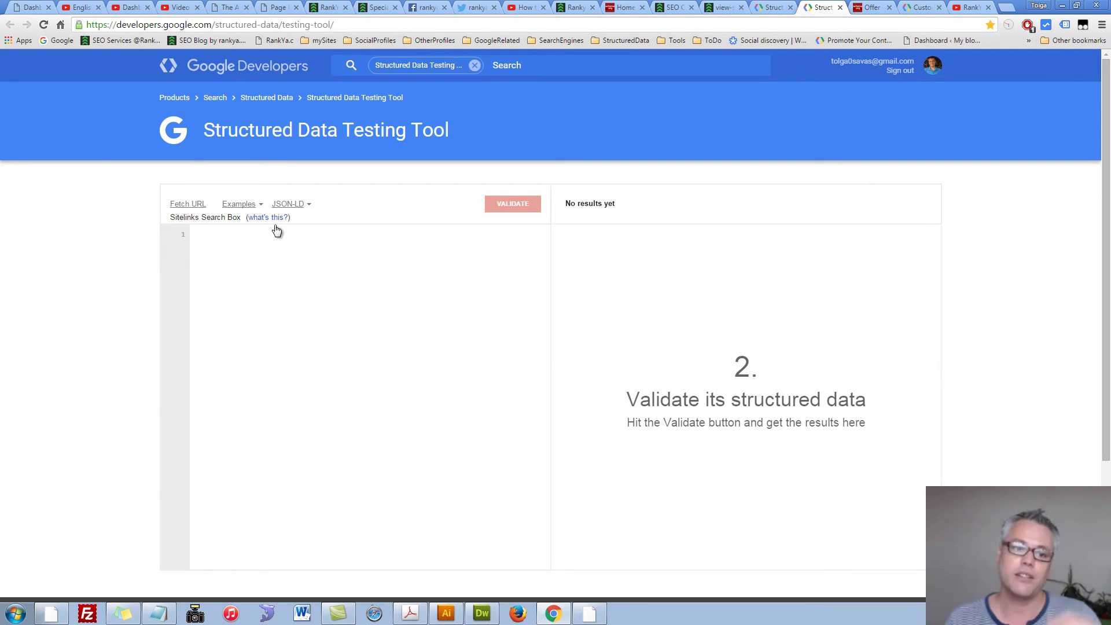
pyautogui.click(257, 205)
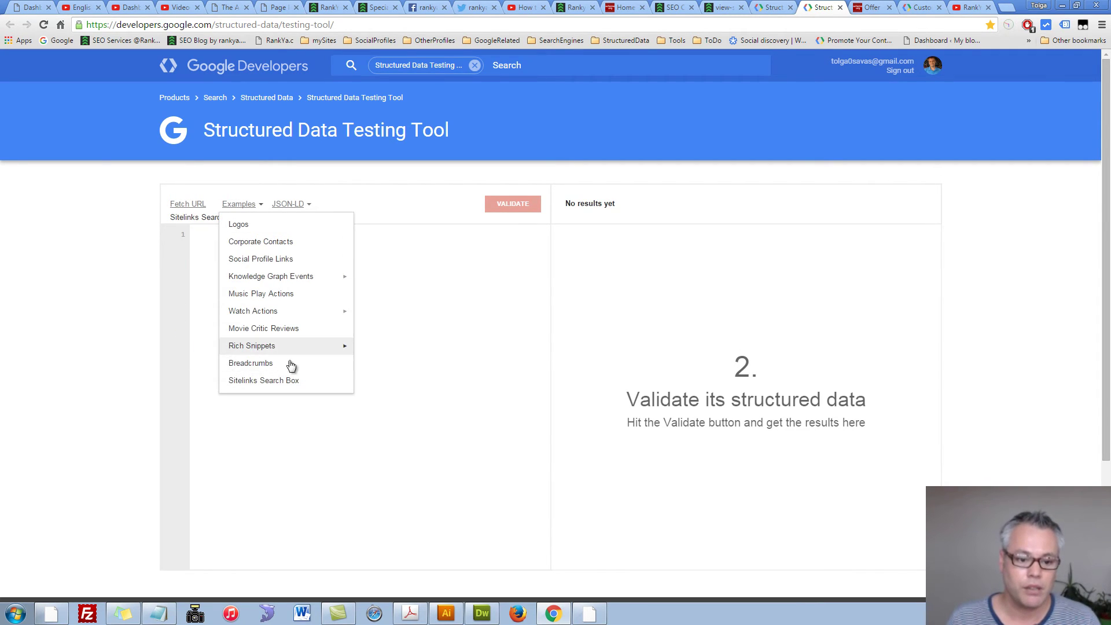
pyautogui.moveTo(257, 347)
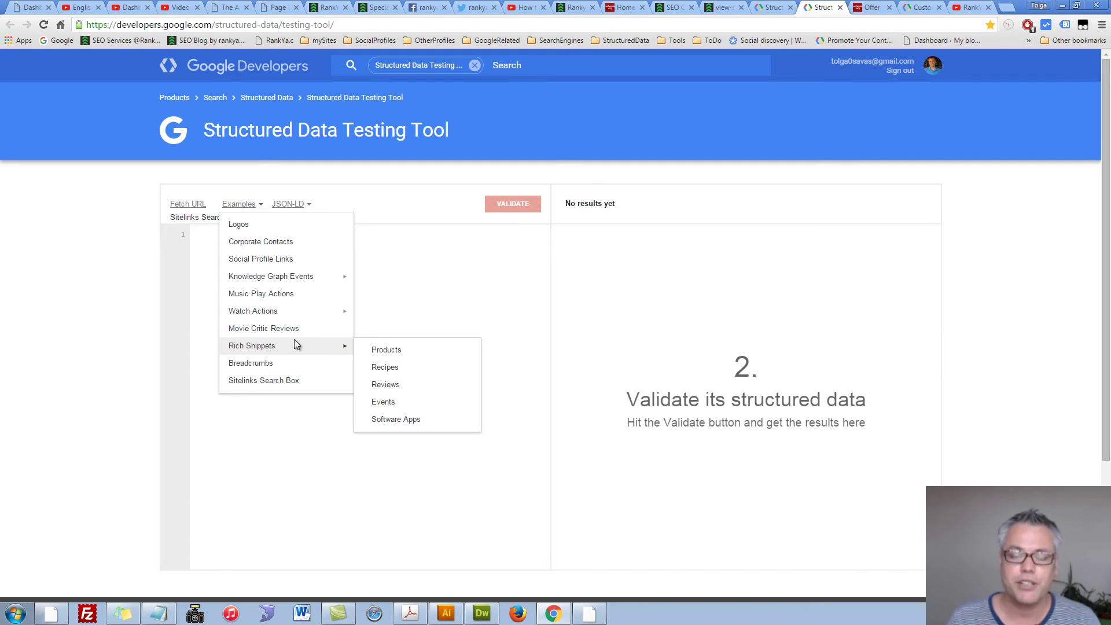
pyautogui.click(386, 350)
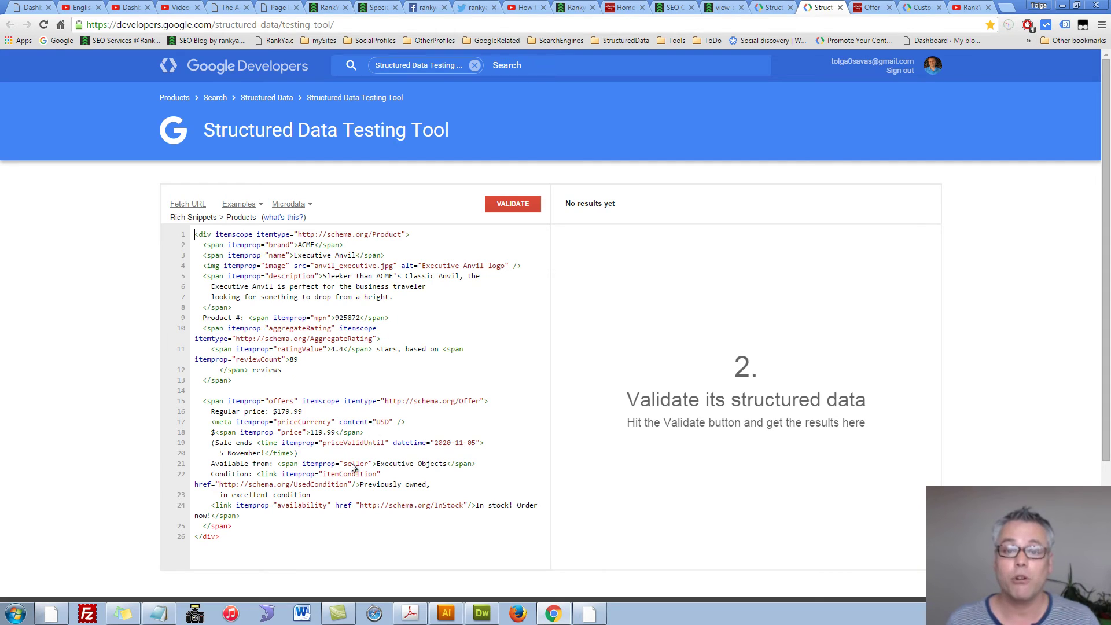
# Copy the entire Products microdata code and switch back to Dreamweaver.
pyautogui.click(228, 540)
pyautogui.moveTo(228, 540); pyautogui.dragTo(226, 256)
pyautogui.rightClick(226, 255)
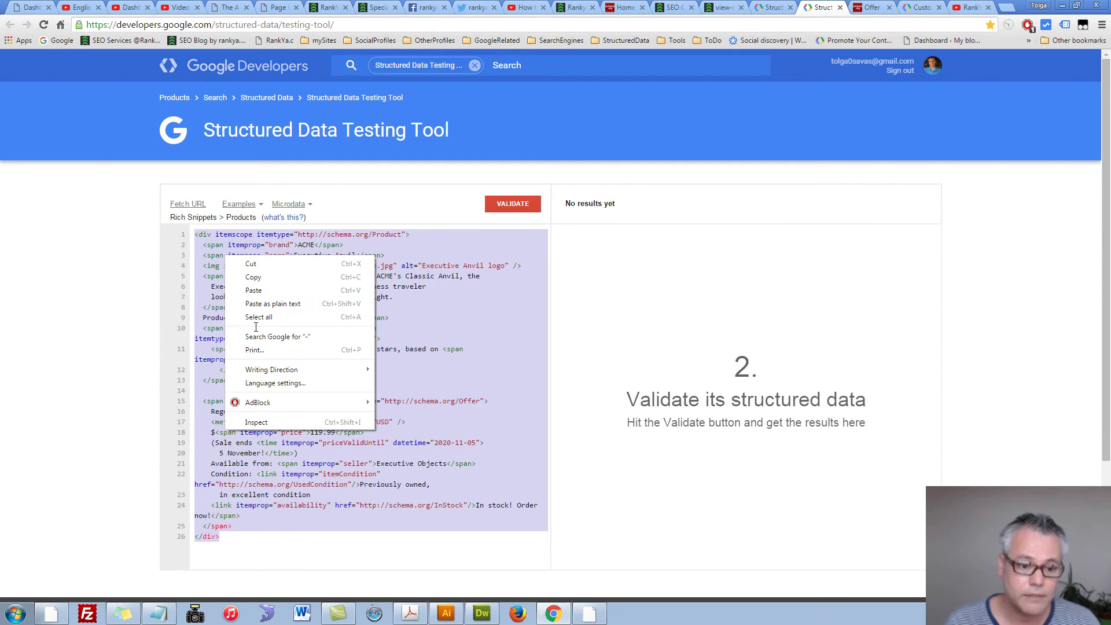
pyautogui.click(254, 277)
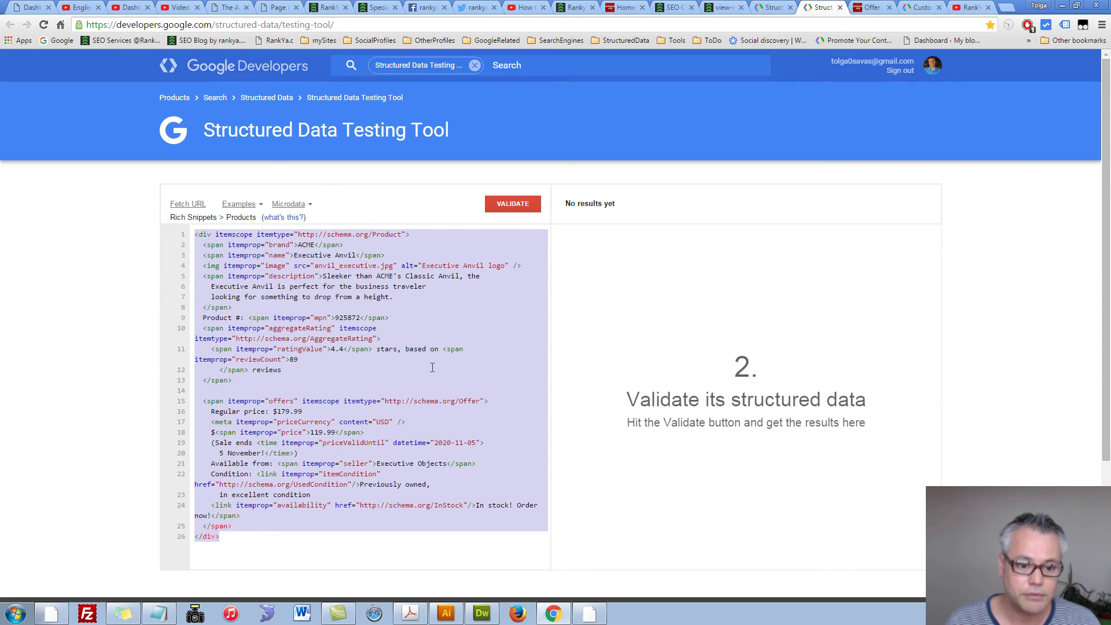
pyautogui.click(481, 613)
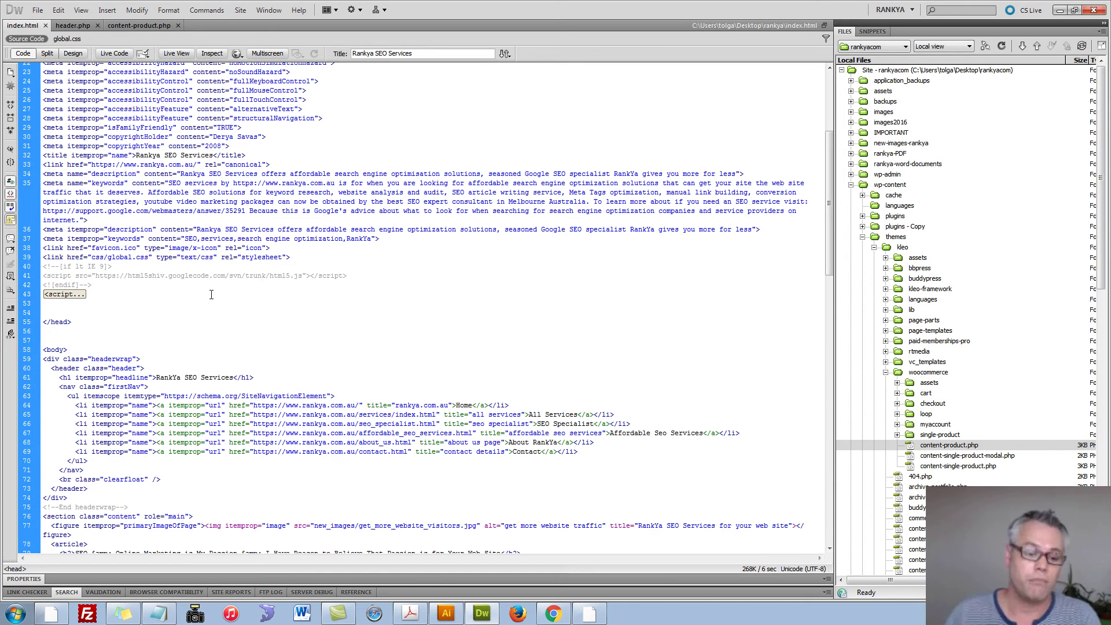
pyautogui.scroll(-2, 179, 354)
pyautogui.scroll(-1, 179, 354)
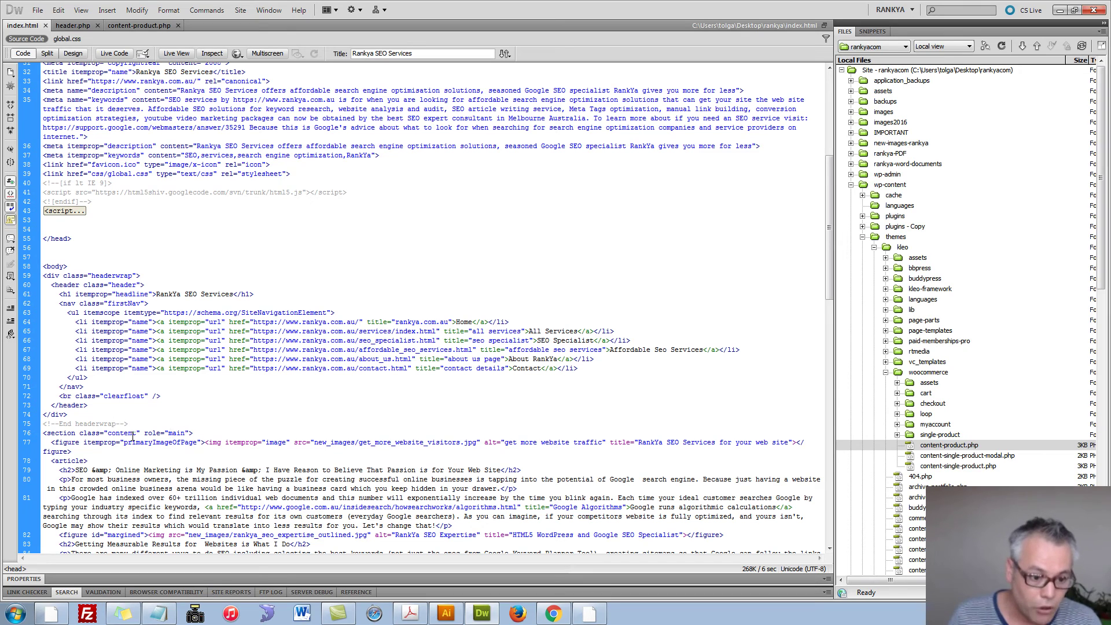
pyautogui.click(198, 433)
pyautogui.press('Return')
pyautogui.press('Return')
pyautogui.press('Return')
pyautogui.press('Return')
pyautogui.press('Return')
pyautogui.press('Return')
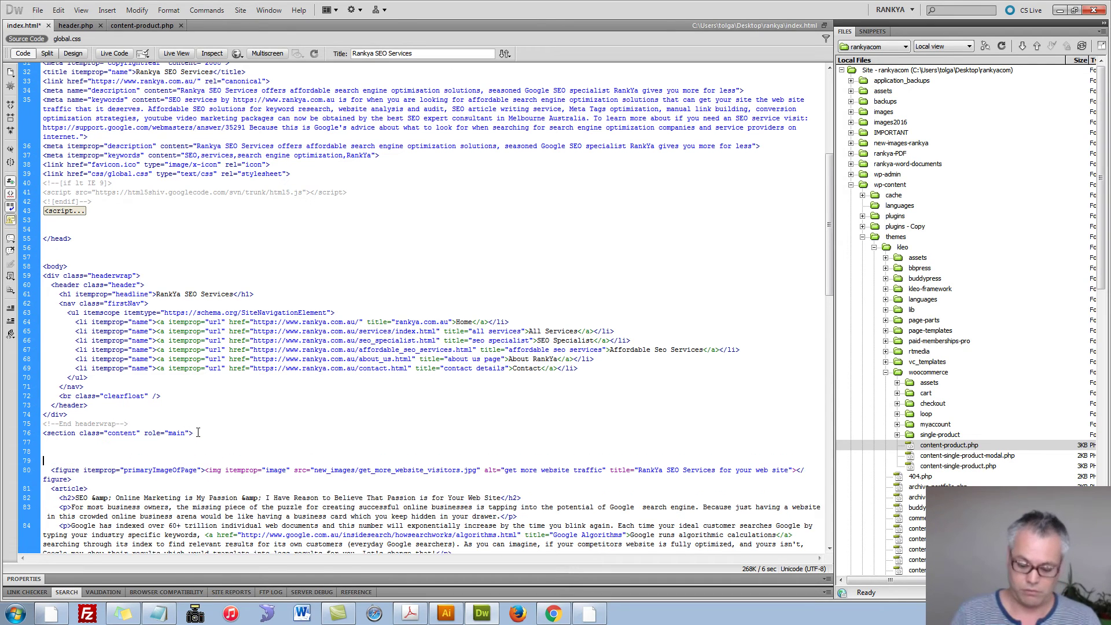
pyautogui.press('Return')
pyautogui.press('Return')
pyautogui.press('Up')
pyautogui.press('Up')
pyautogui.press('Up')
pyautogui.press('Up')
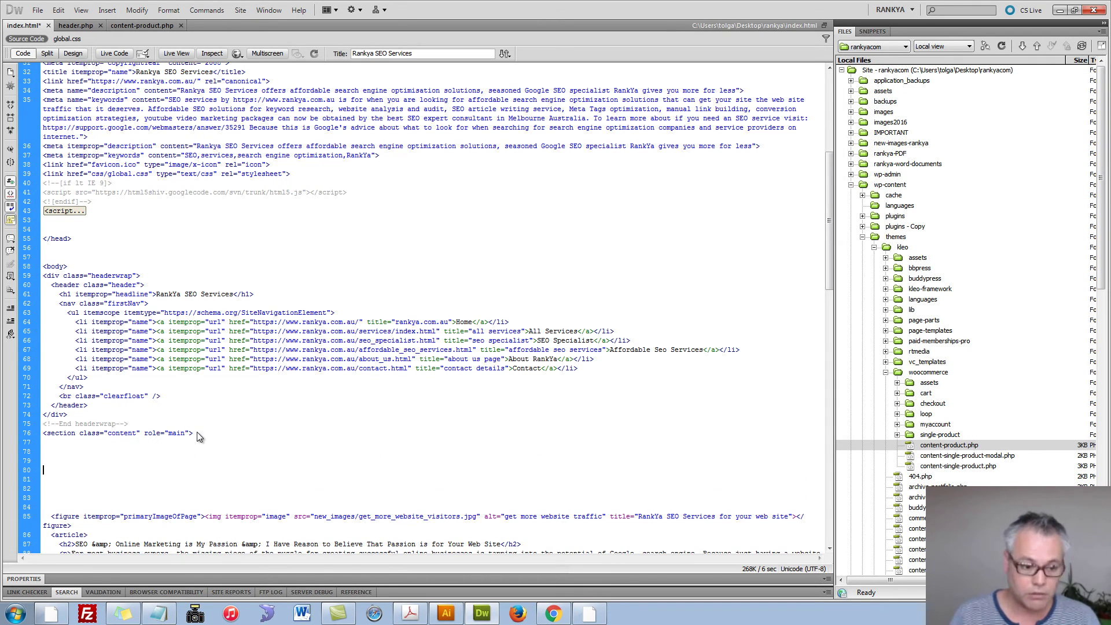
pyautogui.rightClick(88, 464)
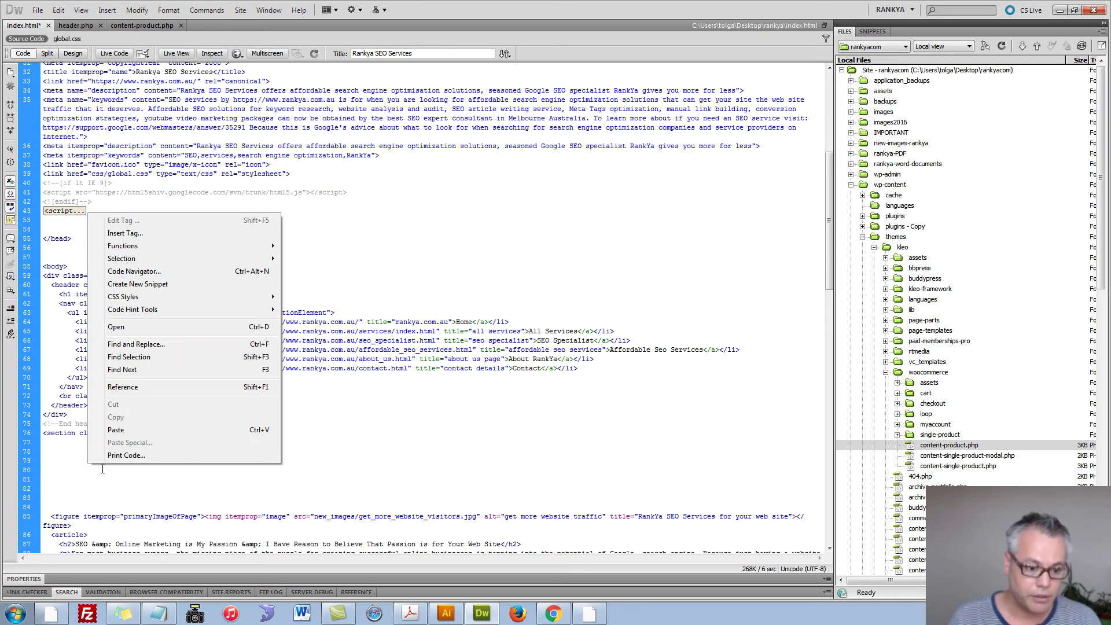
pyautogui.click(115, 429)
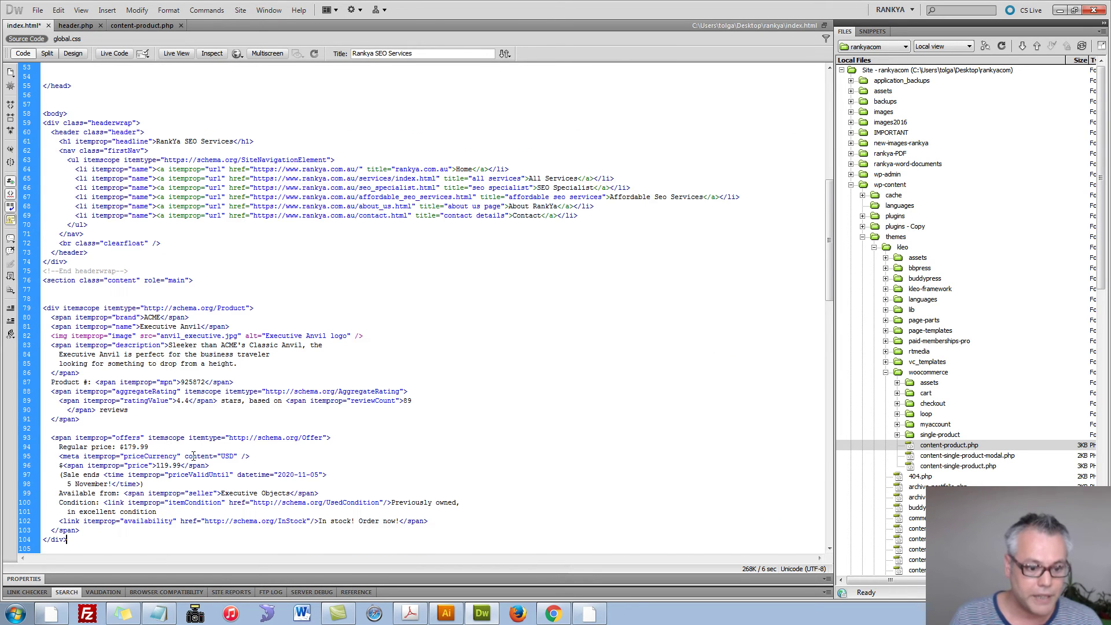
pyautogui.doubleClick(188, 252)
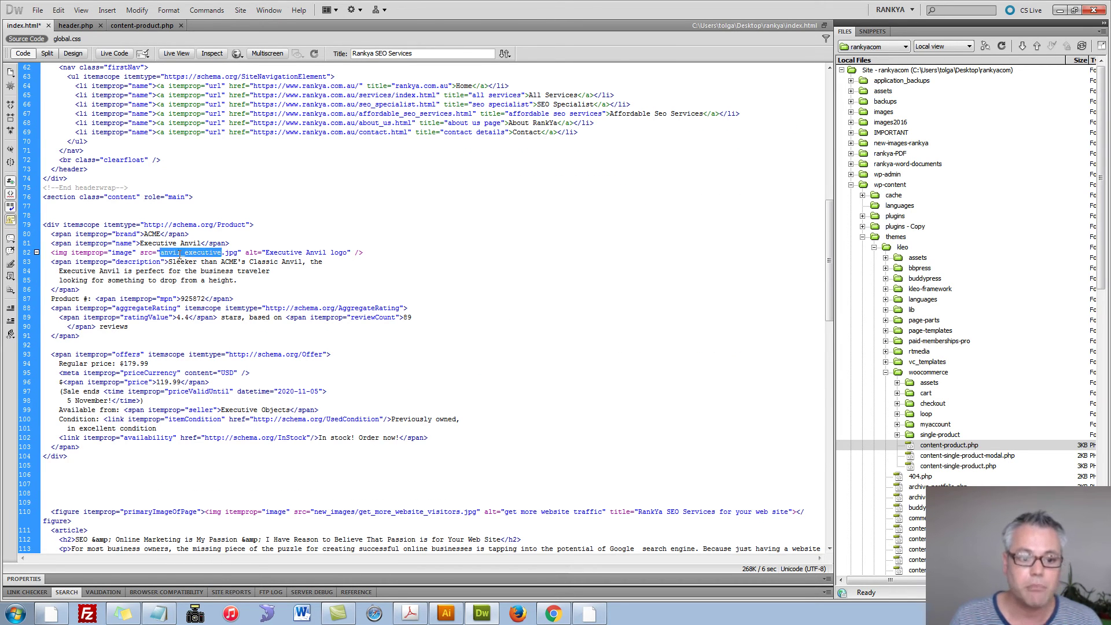
pyautogui.click(215, 231)
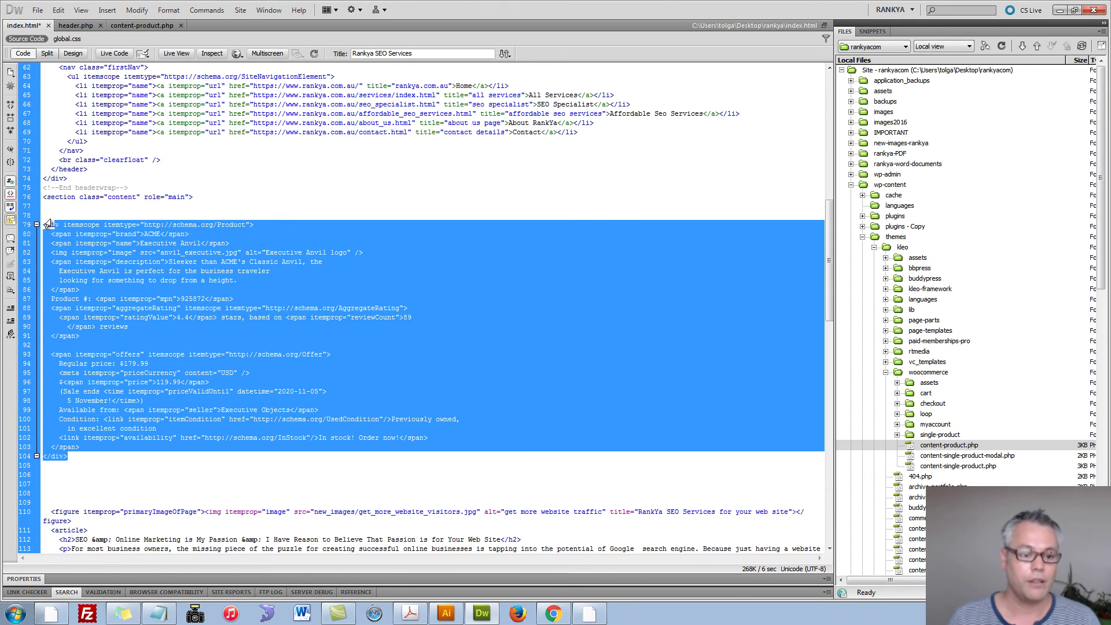
pyautogui.moveTo(49, 225); pyautogui.dragTo(37, 219)
pyautogui.hotkey('ctrl', 'c')
pyautogui.press('Delete')
pyautogui.press('Delete')
pyautogui.press('Delete')
pyautogui.press('Delete')
pyautogui.press('Delete')
pyautogui.press('Delete')
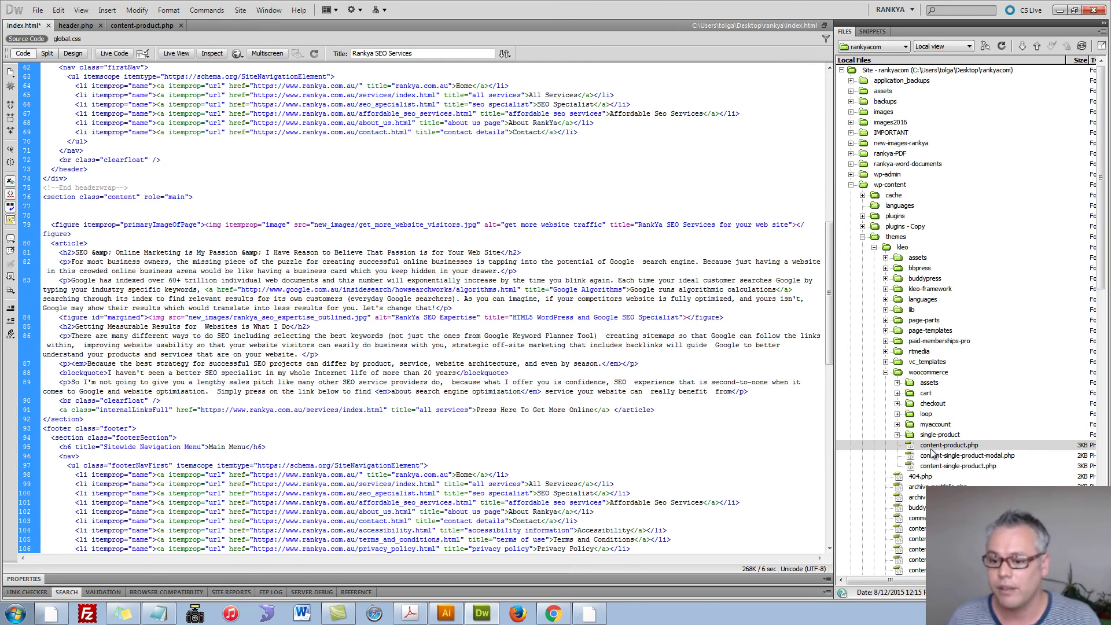
# Open the woocommerce content-product.php template from the single-product folder.
pyautogui.click(899, 438)
pyautogui.click(897, 435)
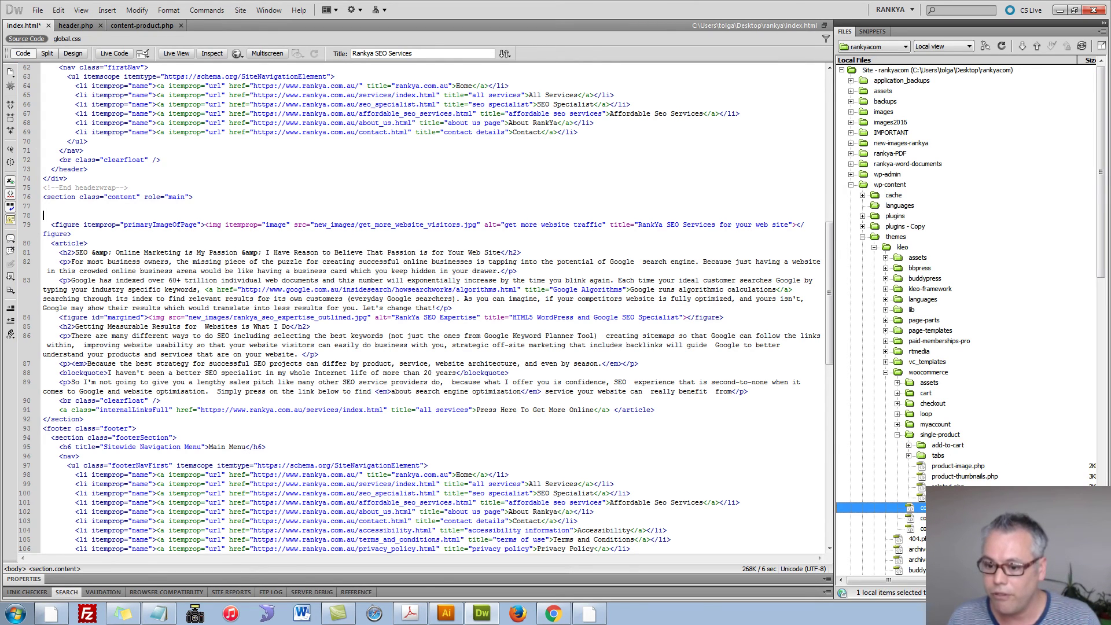
pyautogui.click(956, 477)
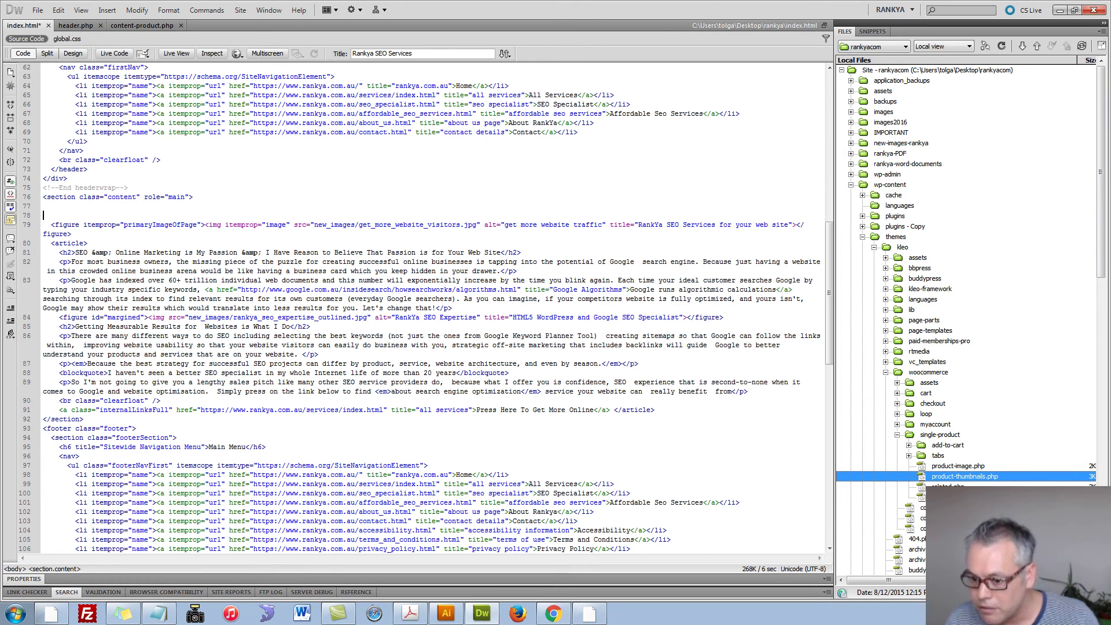
pyautogui.doubleClick(937, 508)
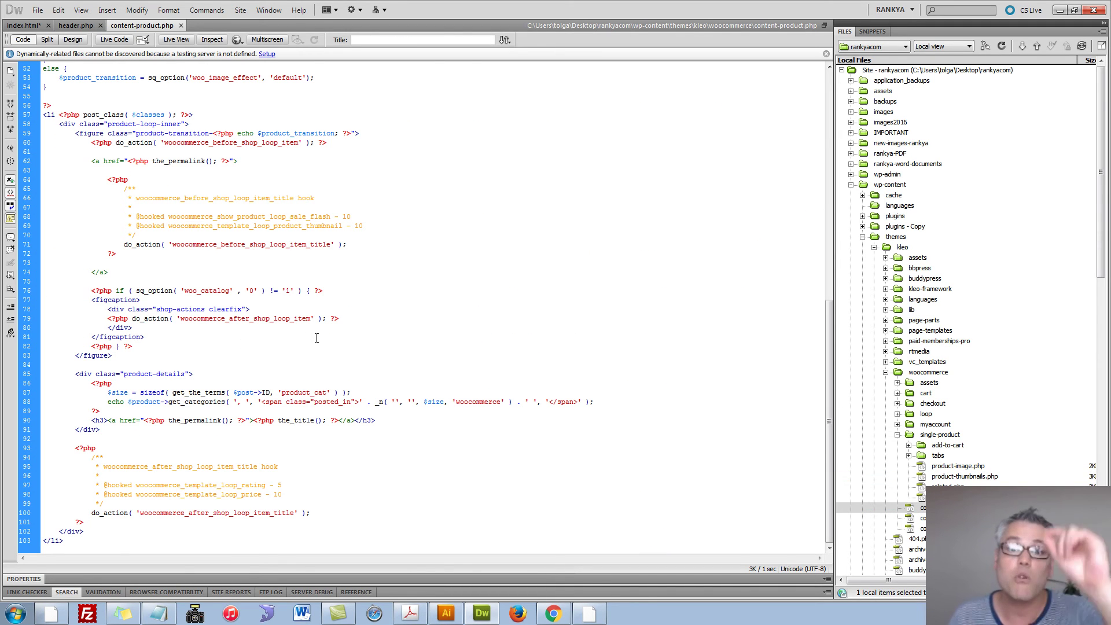
pyautogui.scroll(12, 238, 203)
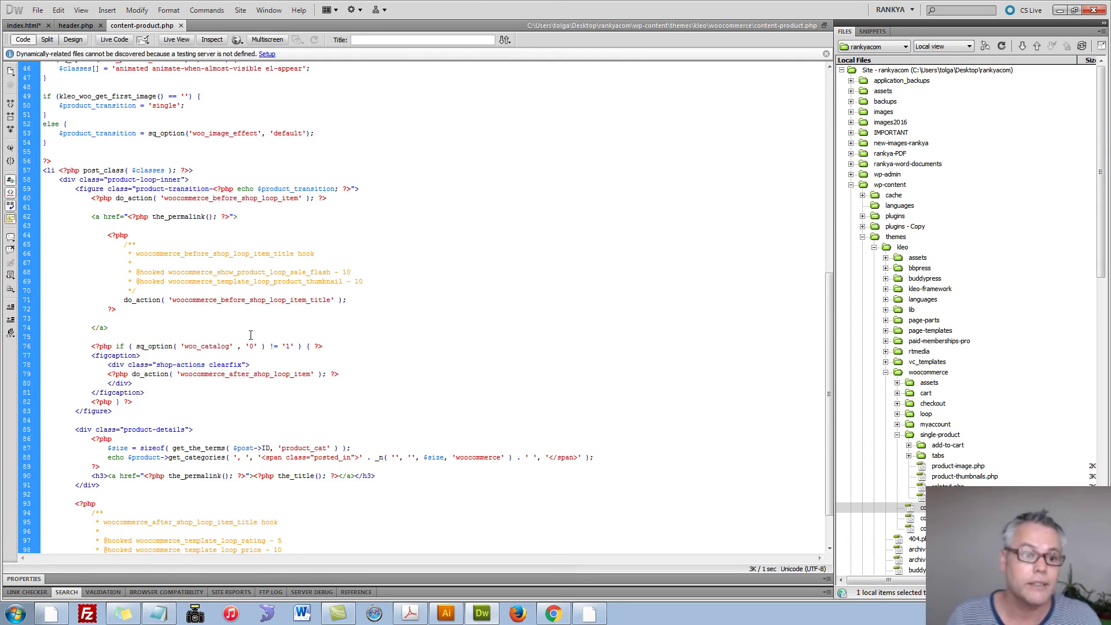
pyautogui.scroll(5, 431, 339)
pyautogui.scroll(-11, 99, 269)
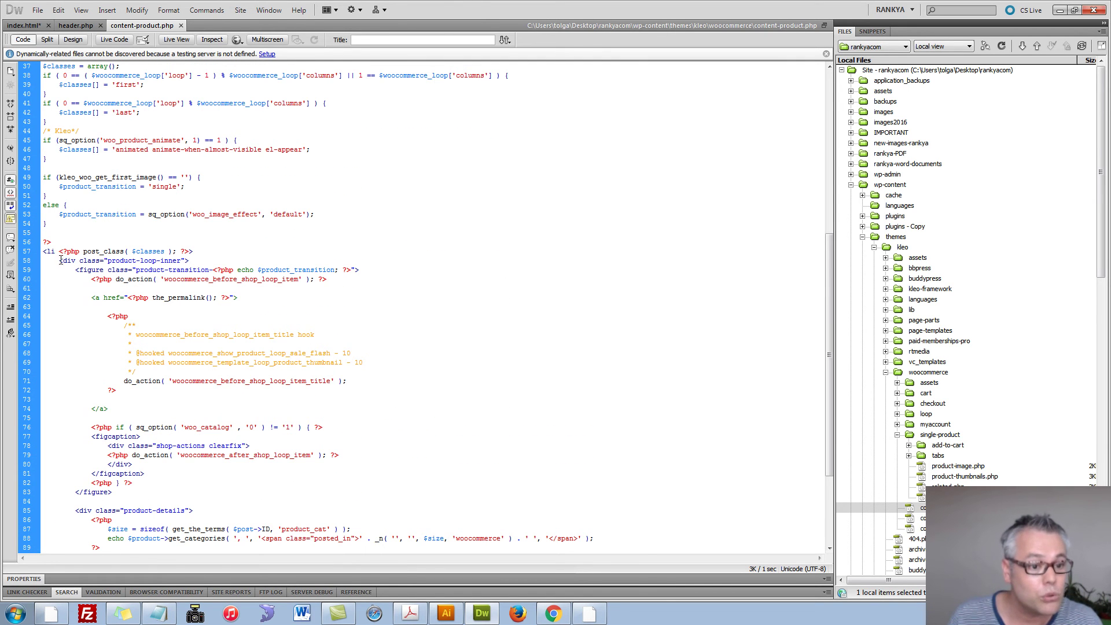
# Paste the Product microdata on new lines after the product-loop-inner div.
pyautogui.moveTo(59, 260); pyautogui.dragTo(189, 261)
pyautogui.click(128, 316)
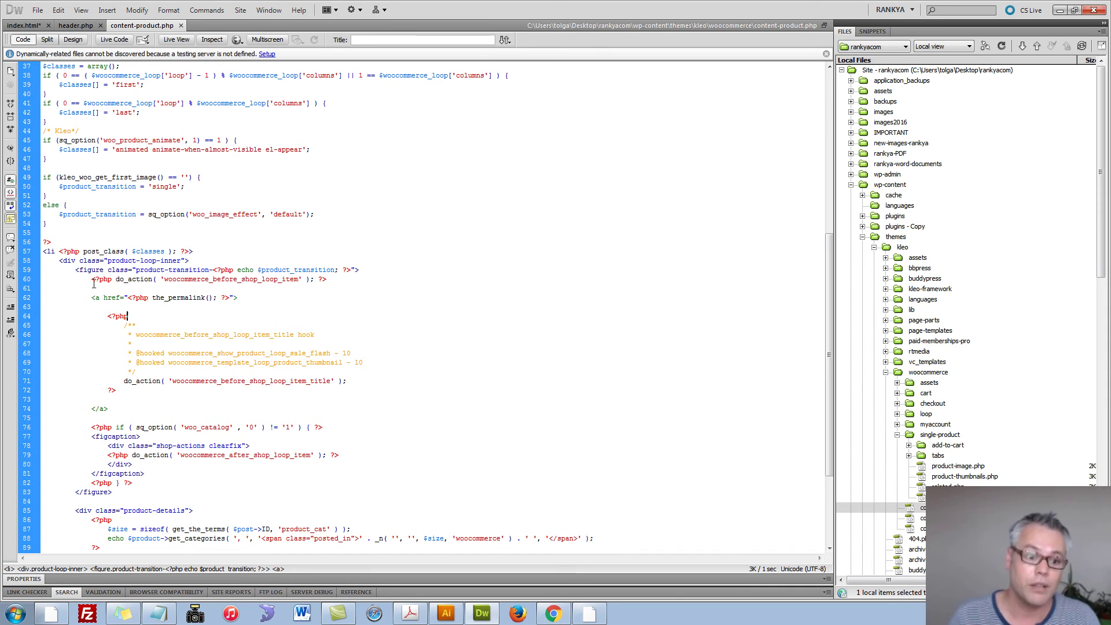
pyautogui.click(203, 251)
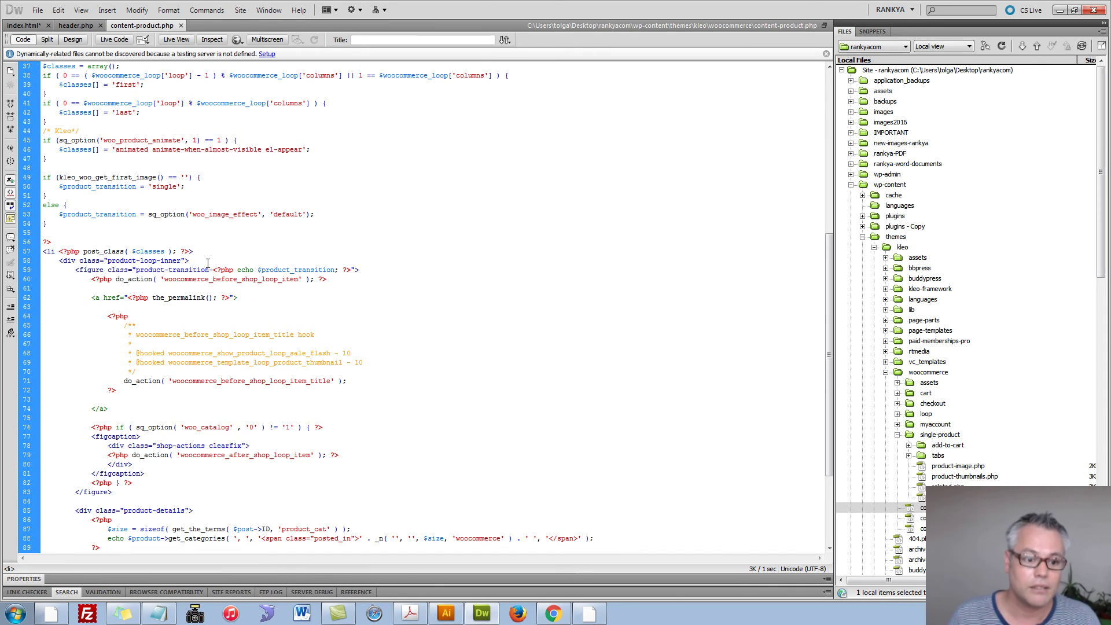
pyautogui.click(208, 261)
pyautogui.press('Return')
pyautogui.press('Return')
pyautogui.press('Return')
pyautogui.press('Return')
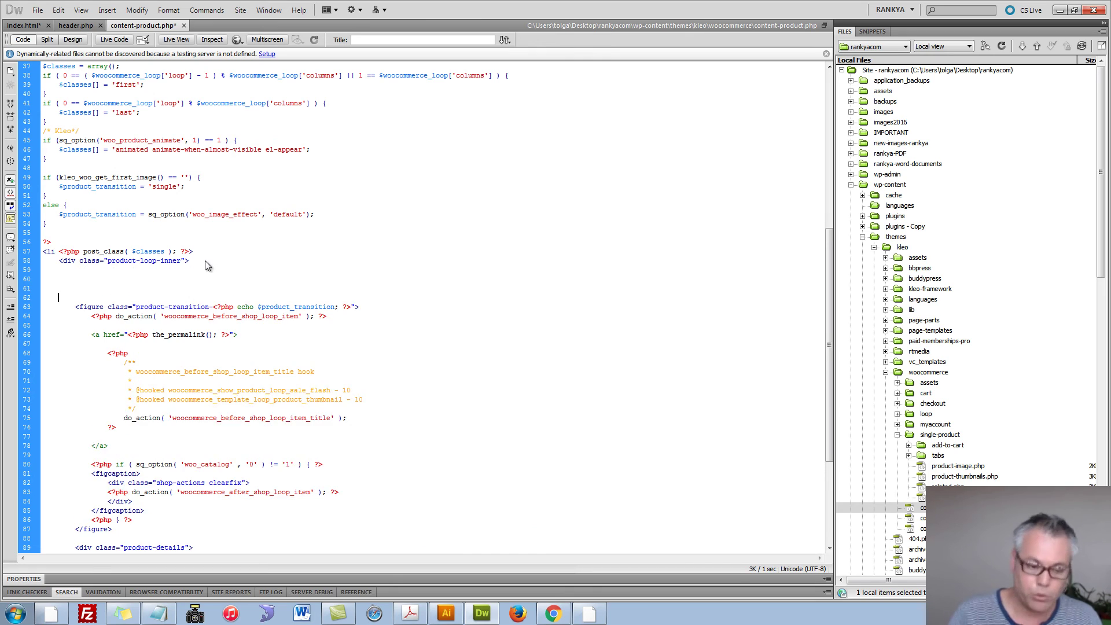
pyautogui.press('Return')
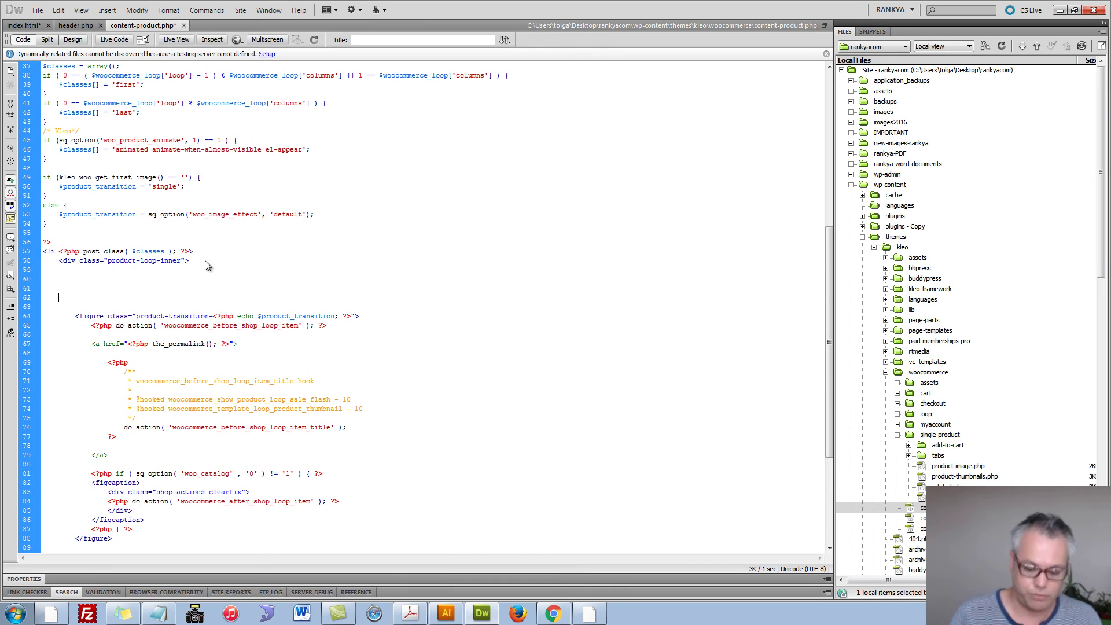
pyautogui.rightClick(66, 293)
pyautogui.click(187, 507)
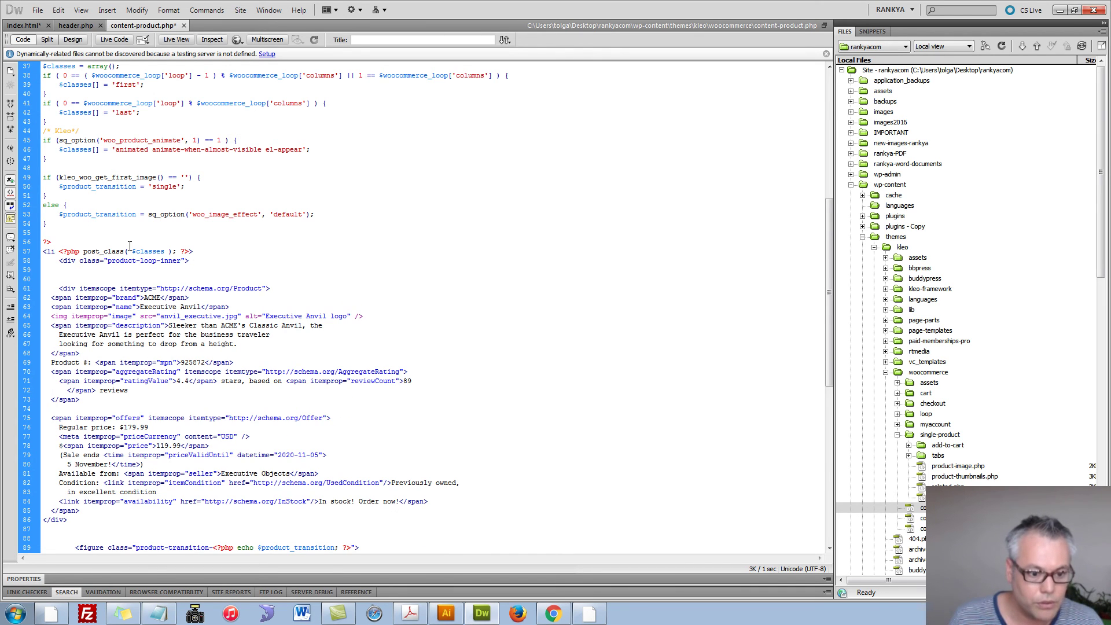
# Delete the pasted Product block and save content-product.php.
pyautogui.moveTo(209, 306); pyautogui.dragTo(249, 313)
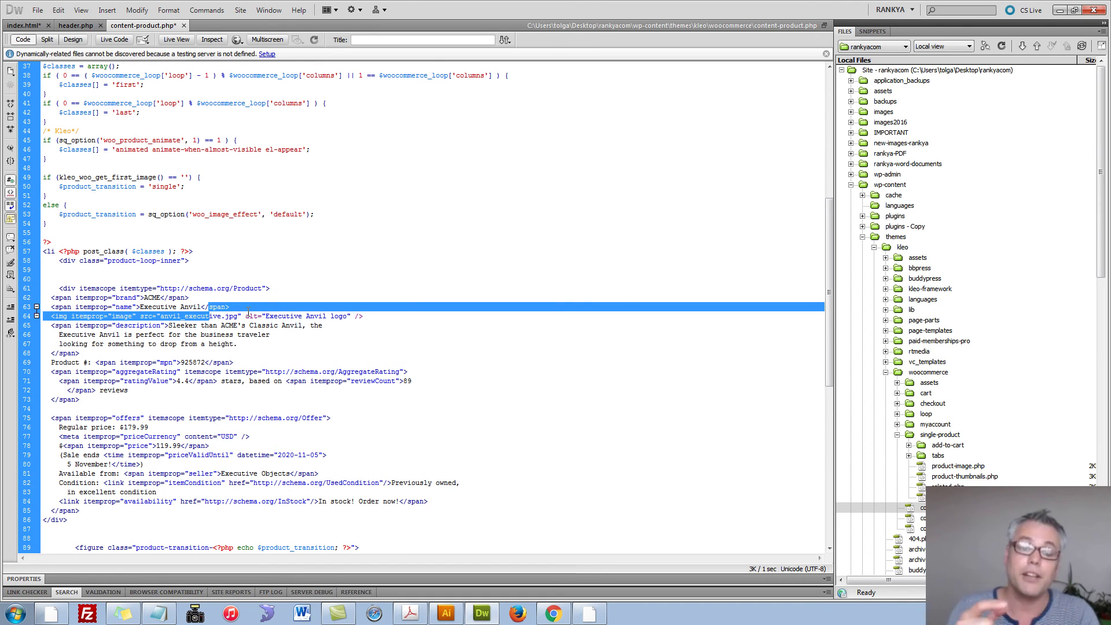
pyautogui.moveTo(81, 530); pyautogui.dragTo(29, 286)
pyautogui.press('Delete')
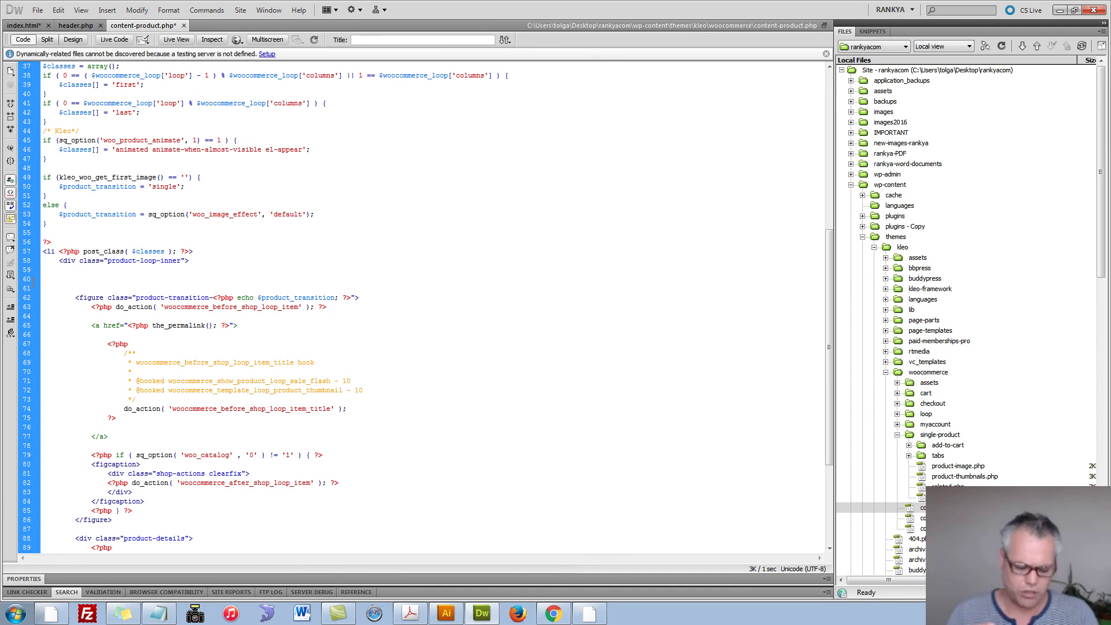
pyautogui.hotkey('ctrl', 's')
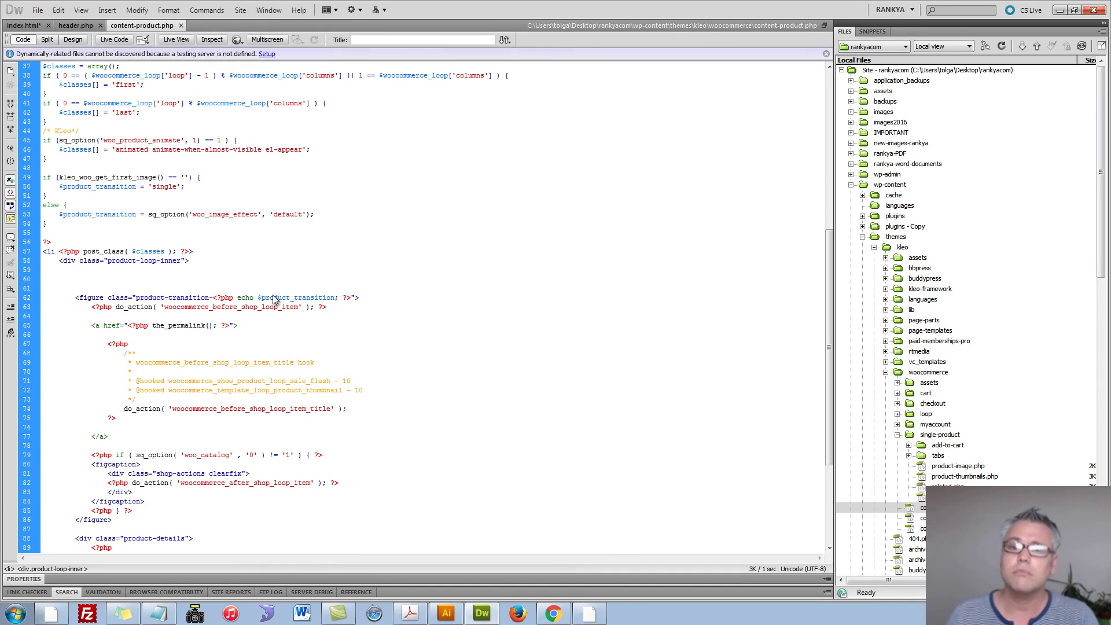
# Look over Search Console's Data Highlighter, then return to the all-good testing tool results.
pyautogui.click(553, 613)
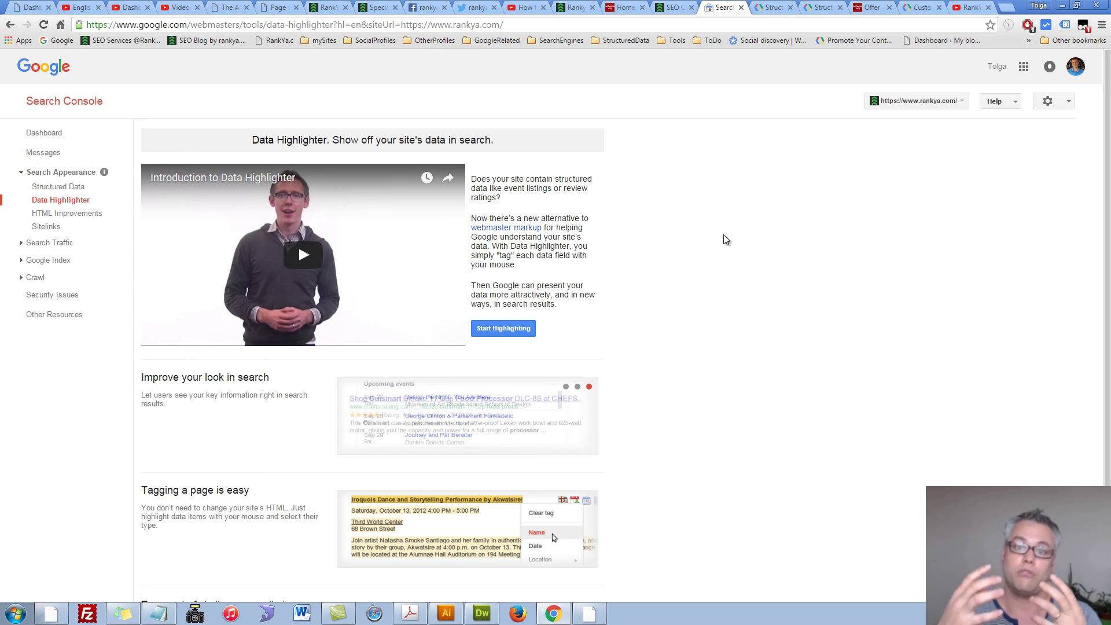
pyautogui.click(771, 7)
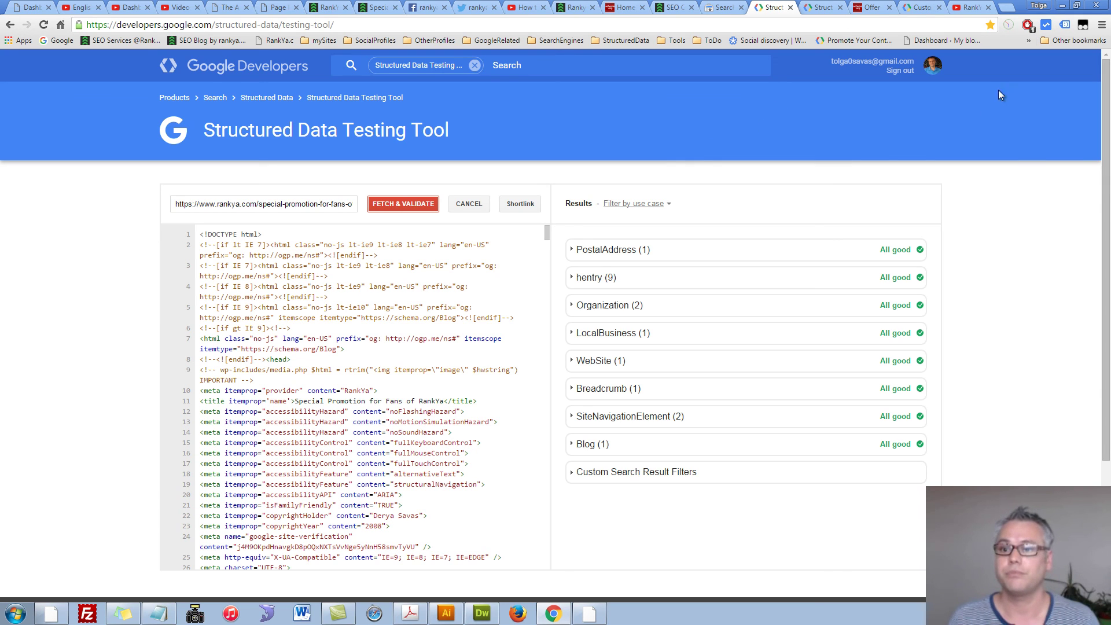
# Jump to the RankYa YouTube channel tab with Ctrl+9.
pyautogui.hotkey('ctrl', '9')
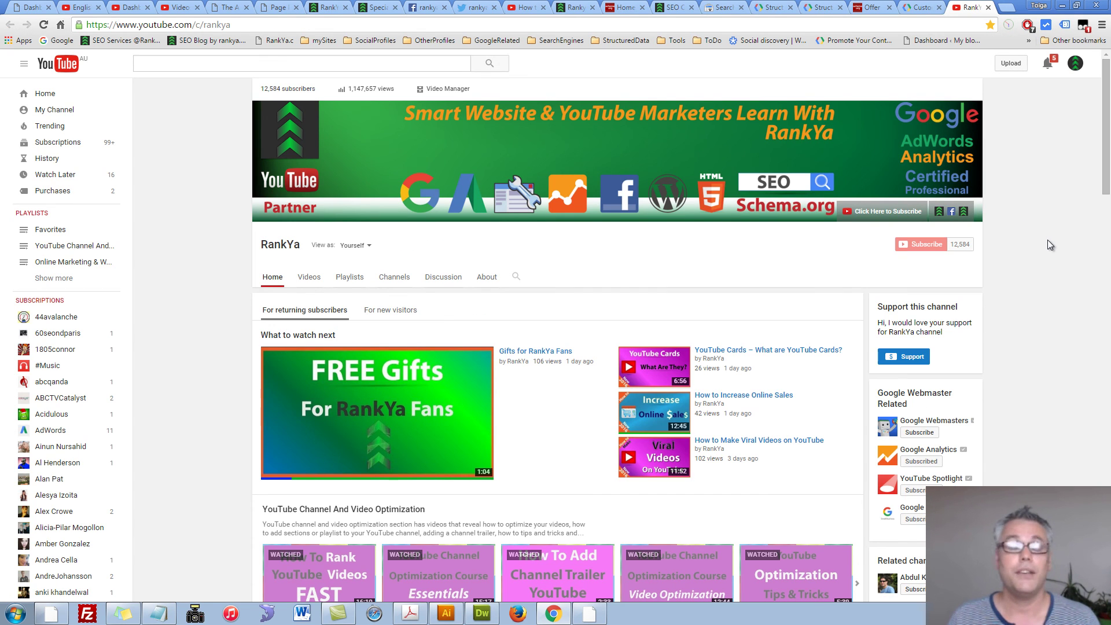